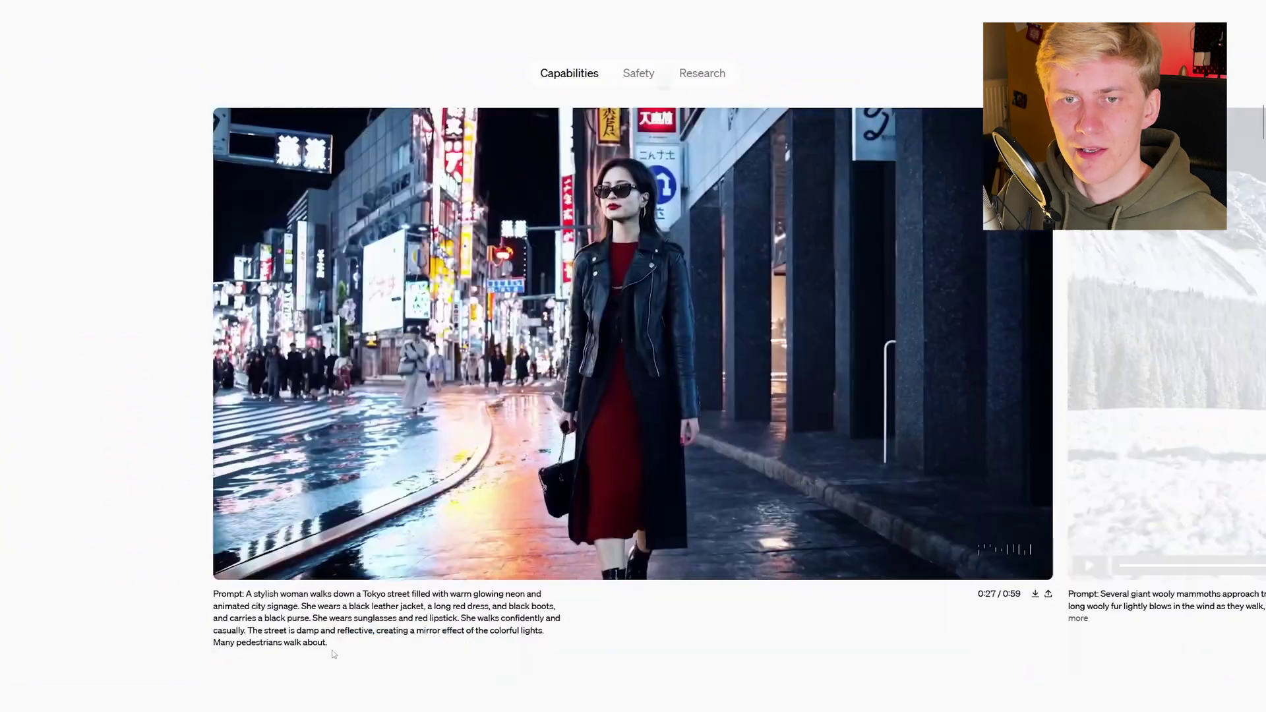
Enter Sora's Tokyo street prompt in Runway Gen-2 and use the preview of the woman in a black jacket as image input.
drag(328, 644, 244, 593)
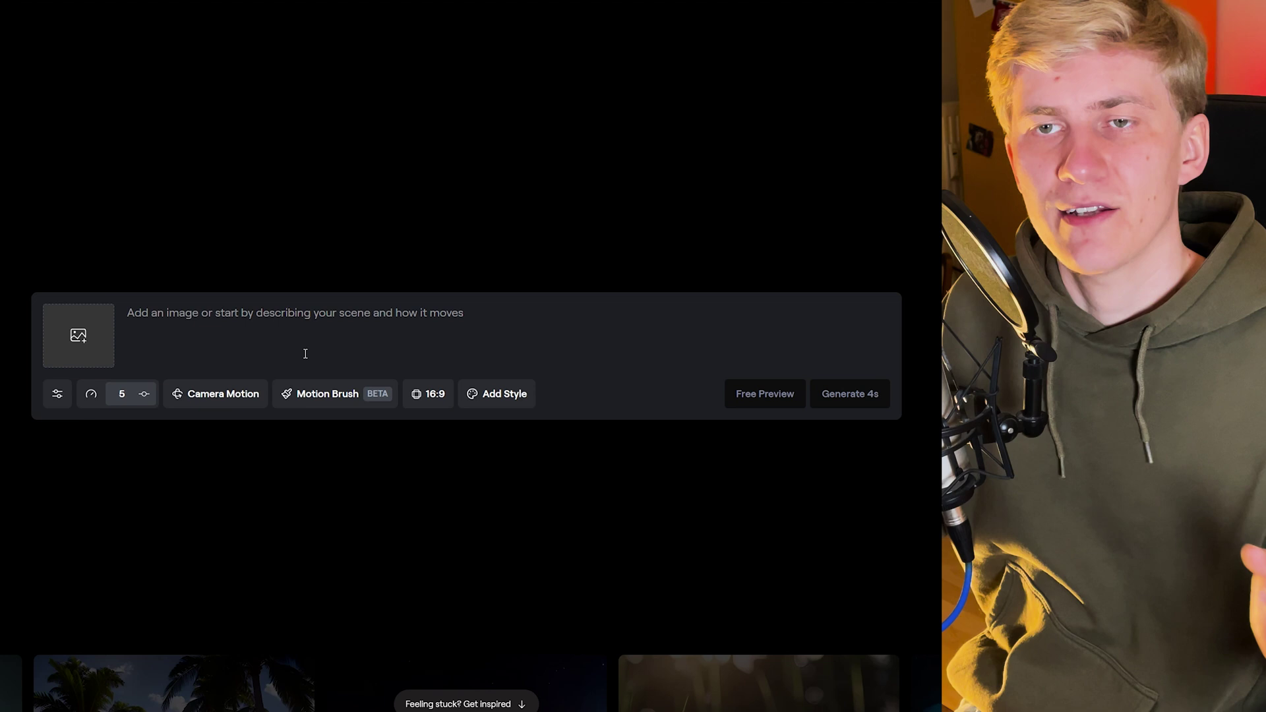
text(A stylish woman walks down a Tokyo street filled with warm glowing neon and animated city signage. She wears a black leather jacket, a long red dress, and black boots, and carries a black purse. She wears sunglasses and red lipstick. She walks confidently and casually. The street is damp and reflective, creating a mir)
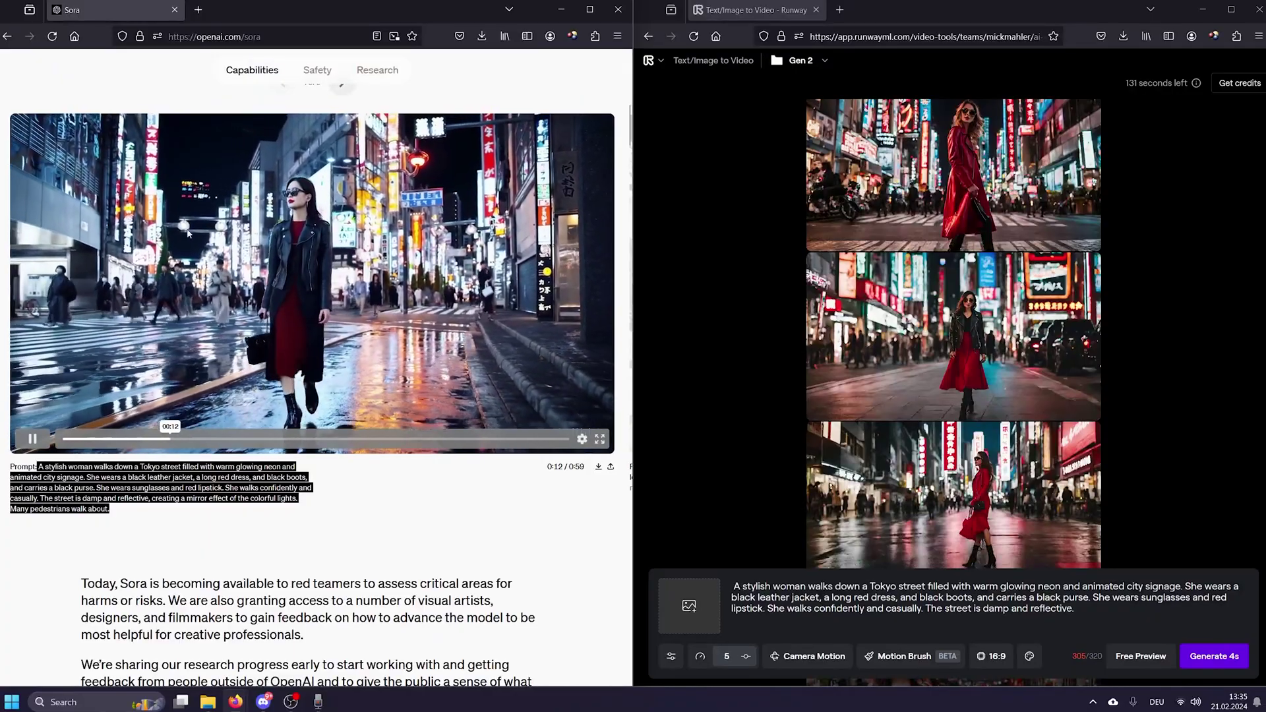
mouse_move(985, 360)
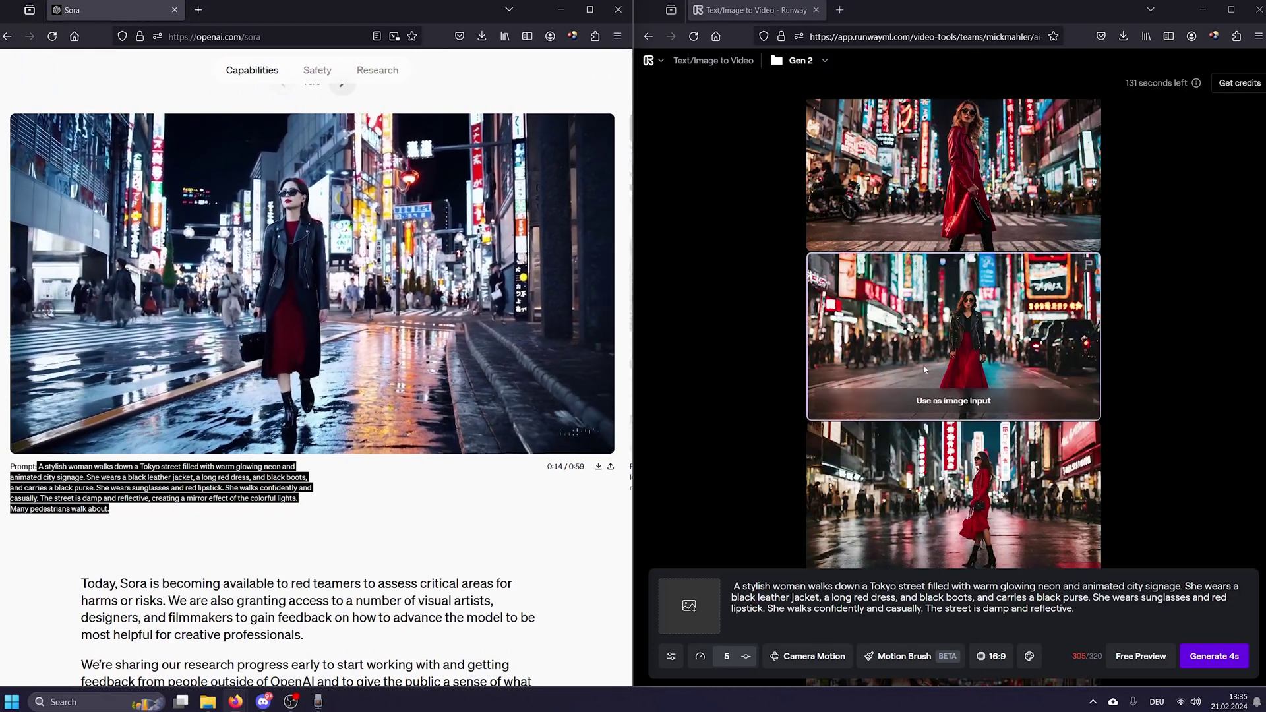
mouse_move(355, 280)
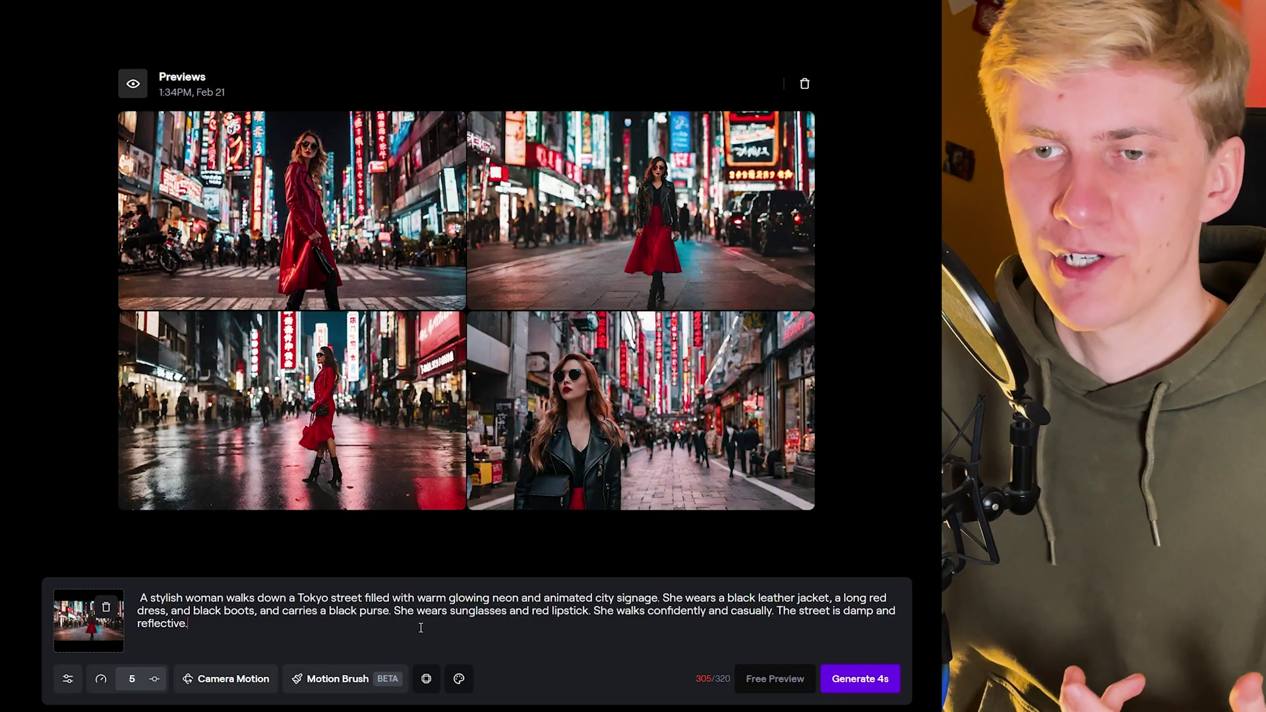
Examine the Camera Motion controls for the Tokyo street clip and close them without setting any movement.
click(337, 679)
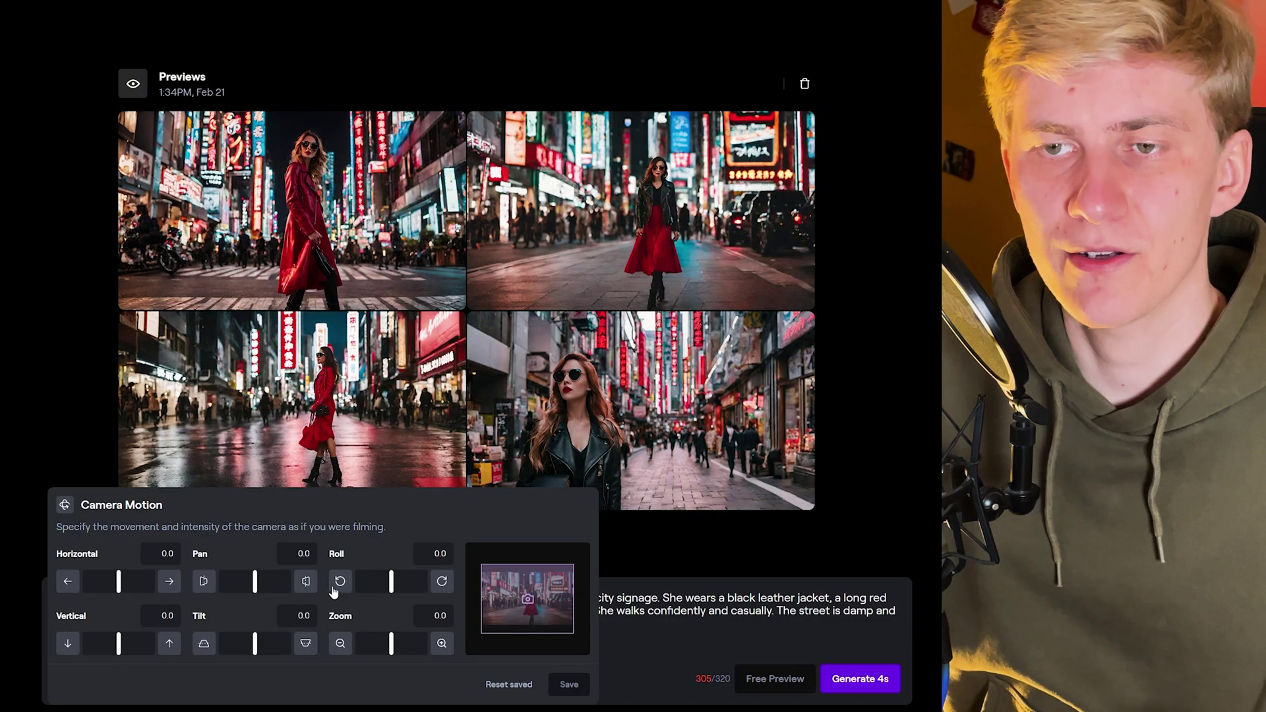
click(733, 633)
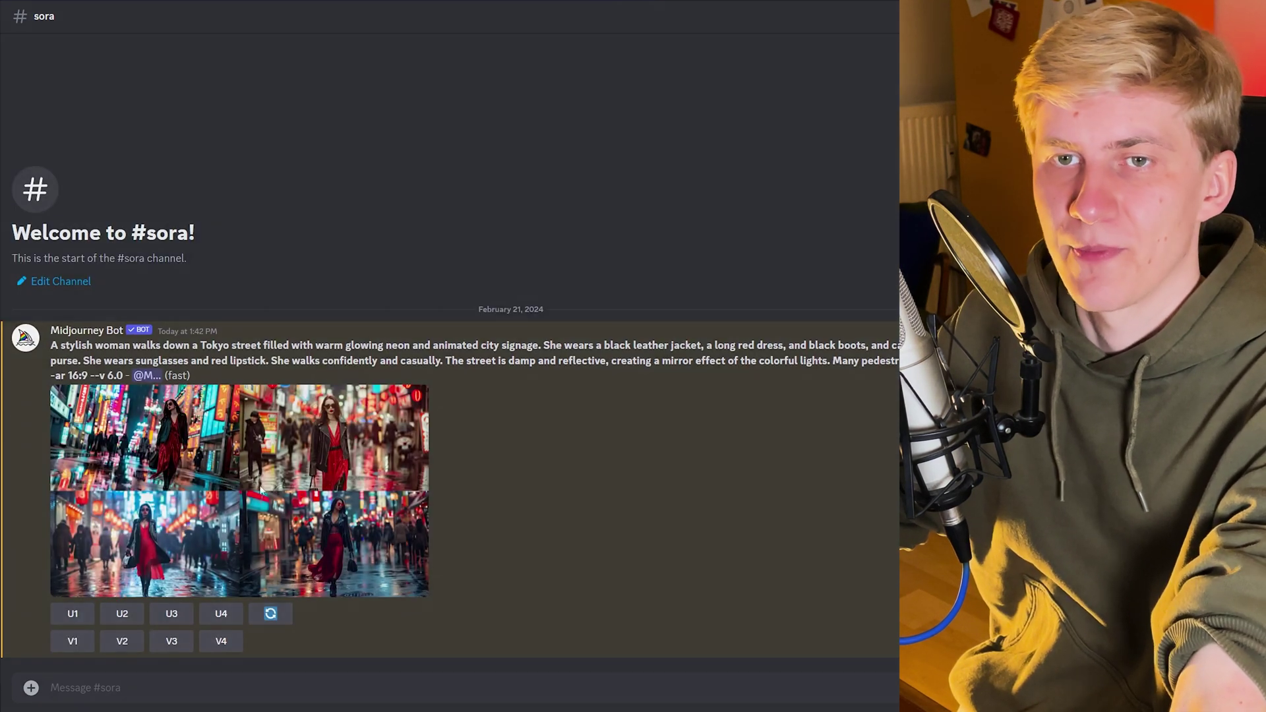
Open the Midjourney image of the Tokyo street woman in Discord and add it as the image input in Runway.
click(244, 502)
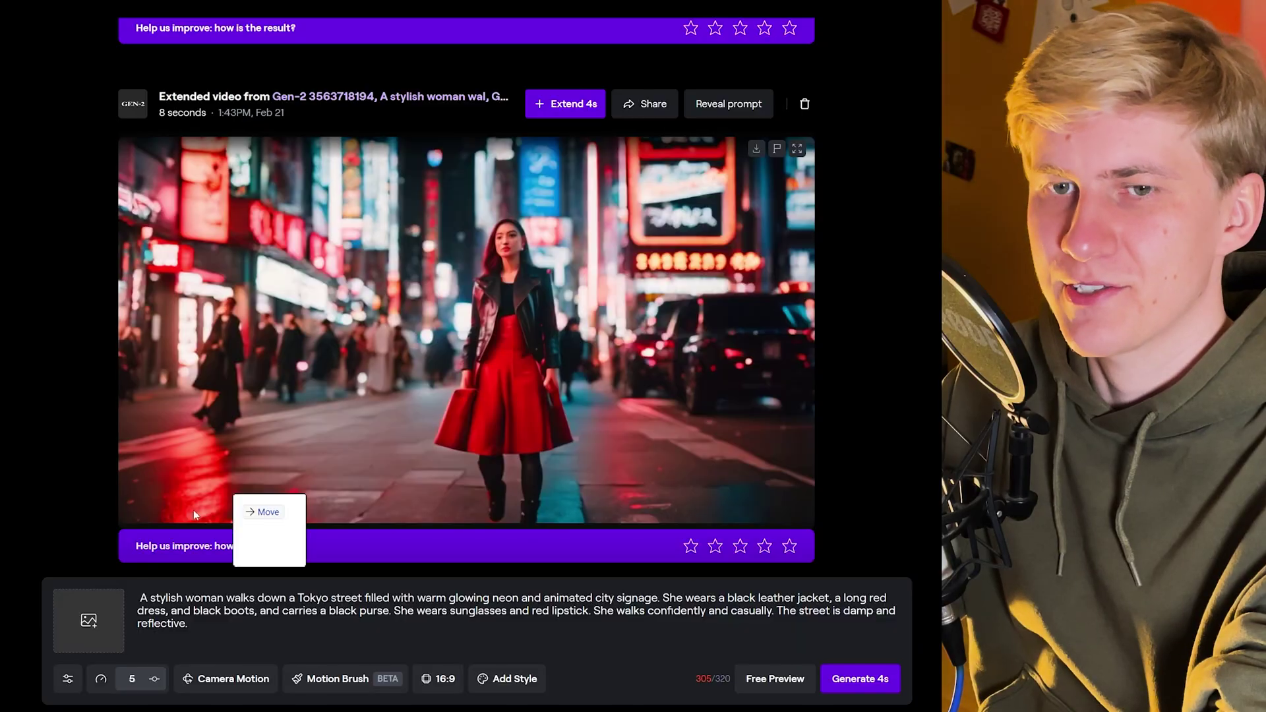
drag(195, 515, 109, 622)
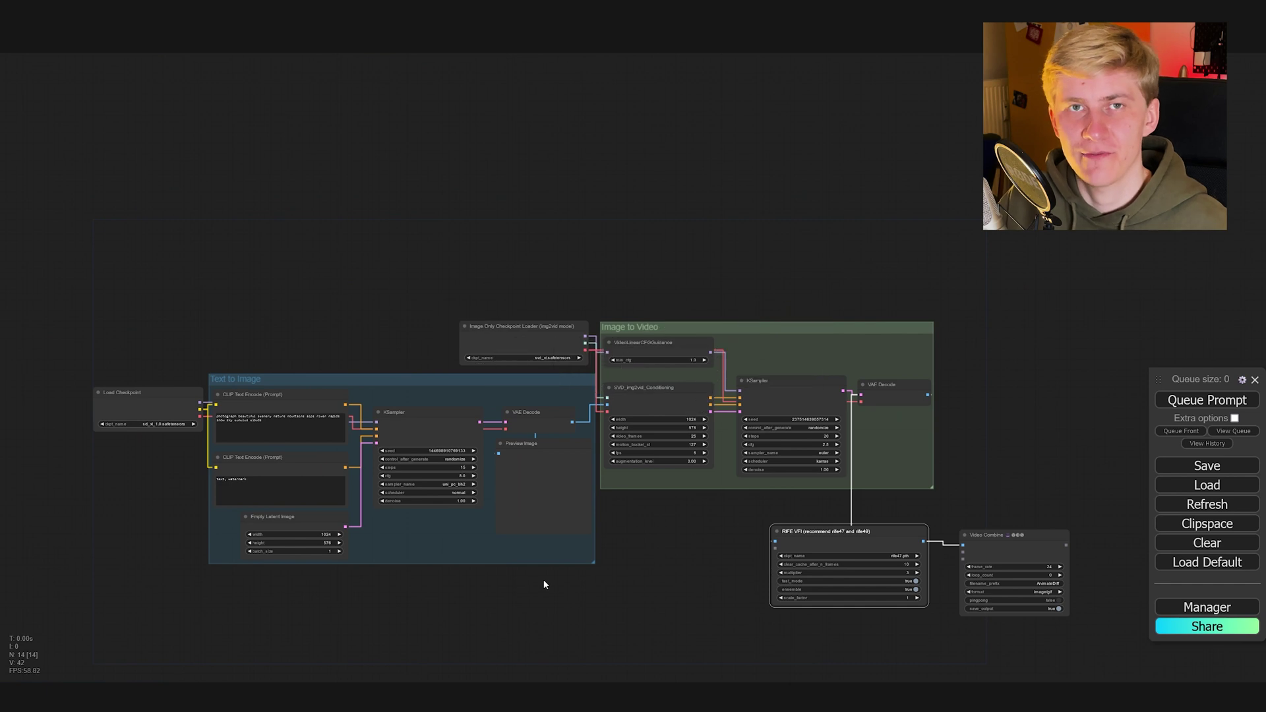
Inspect the nodes of the Image to Video group in the ComfyUI workflow.
scroll(807, 408, up, 6)
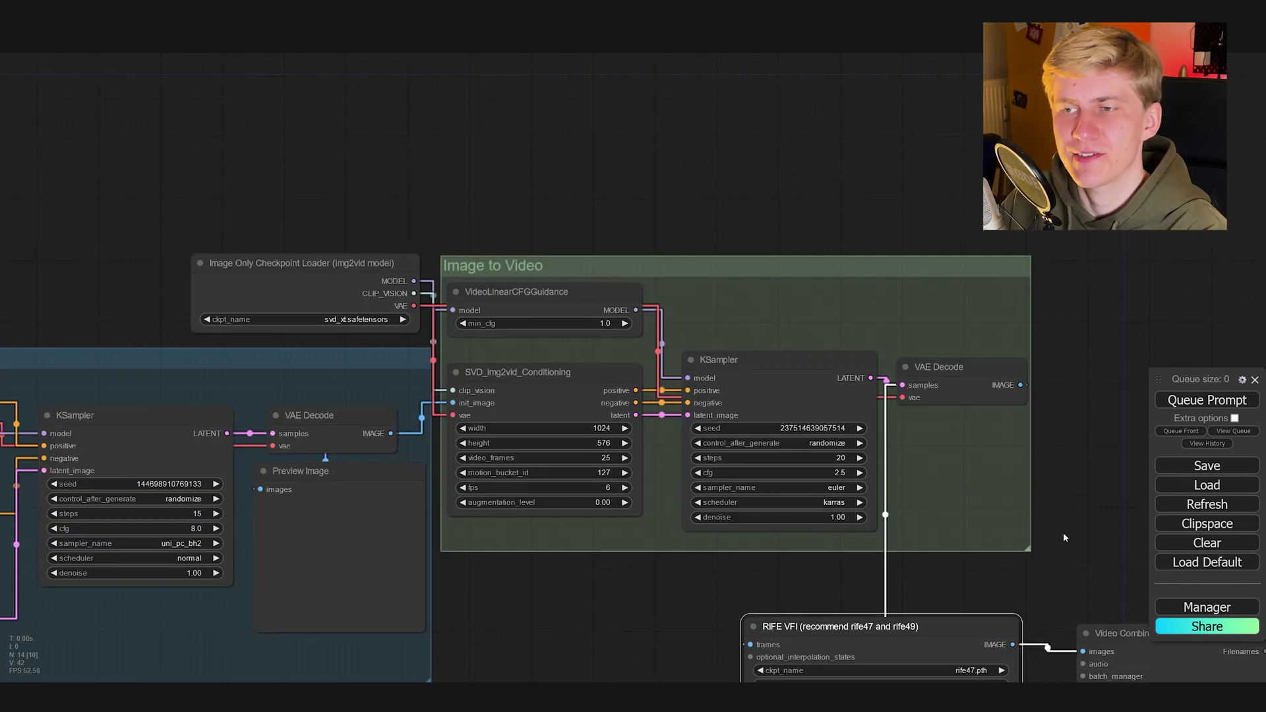
drag(472, 248, 473, 249)
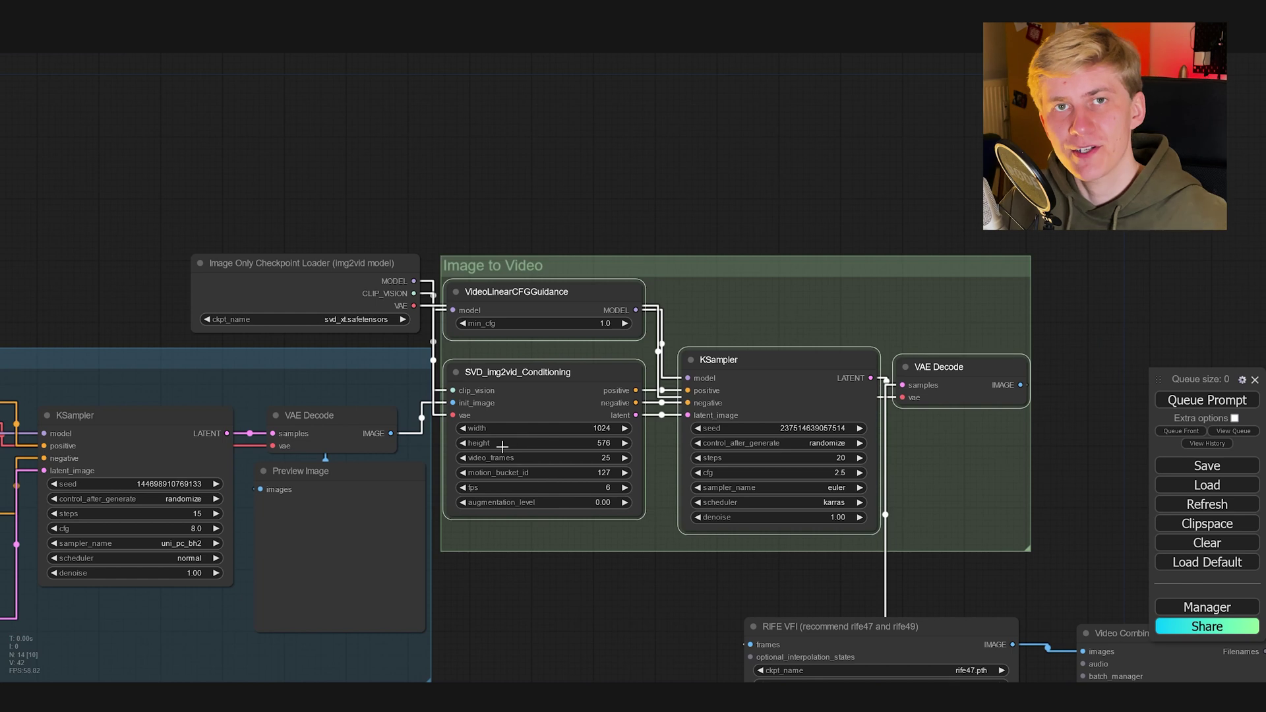
drag(446, 565, 897, 516)
scroll(897, 515, down, 2)
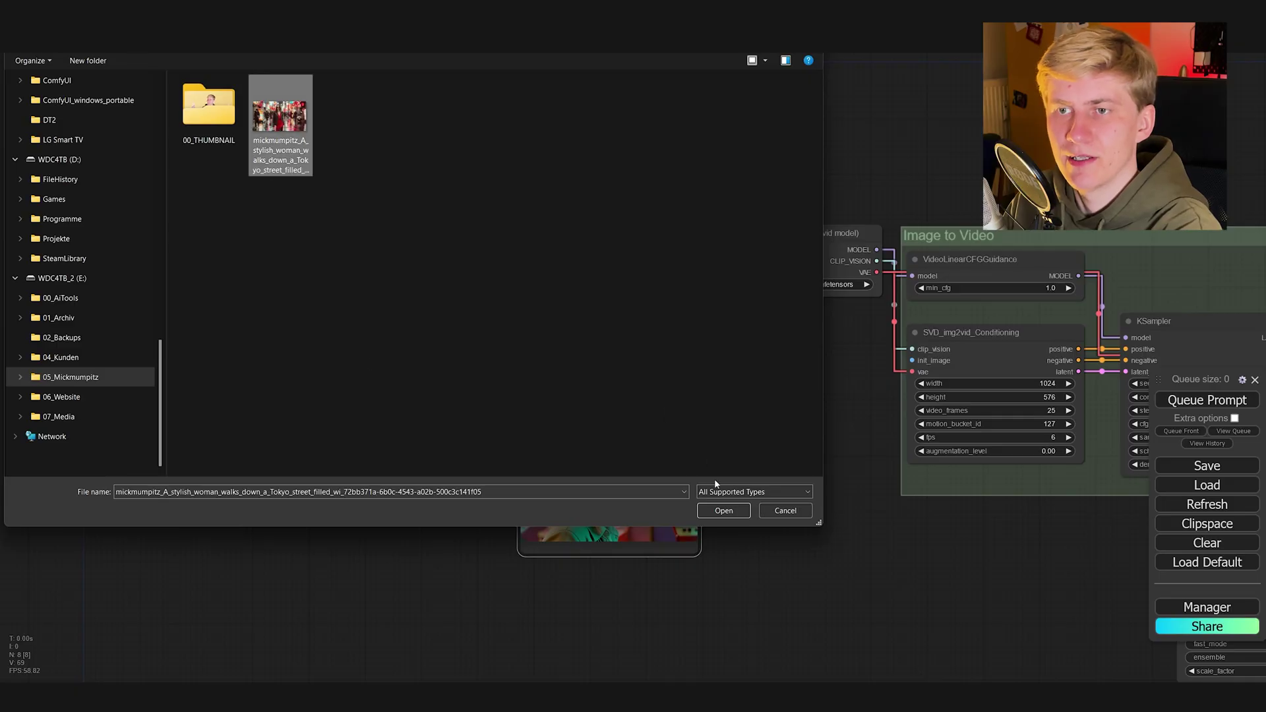
Load the saved Midjourney image of the stylish woman in Tokyo into the Load Image node.
click(723, 509)
scroll(787, 425, up, 5)
drag(764, 455, 420, 520)
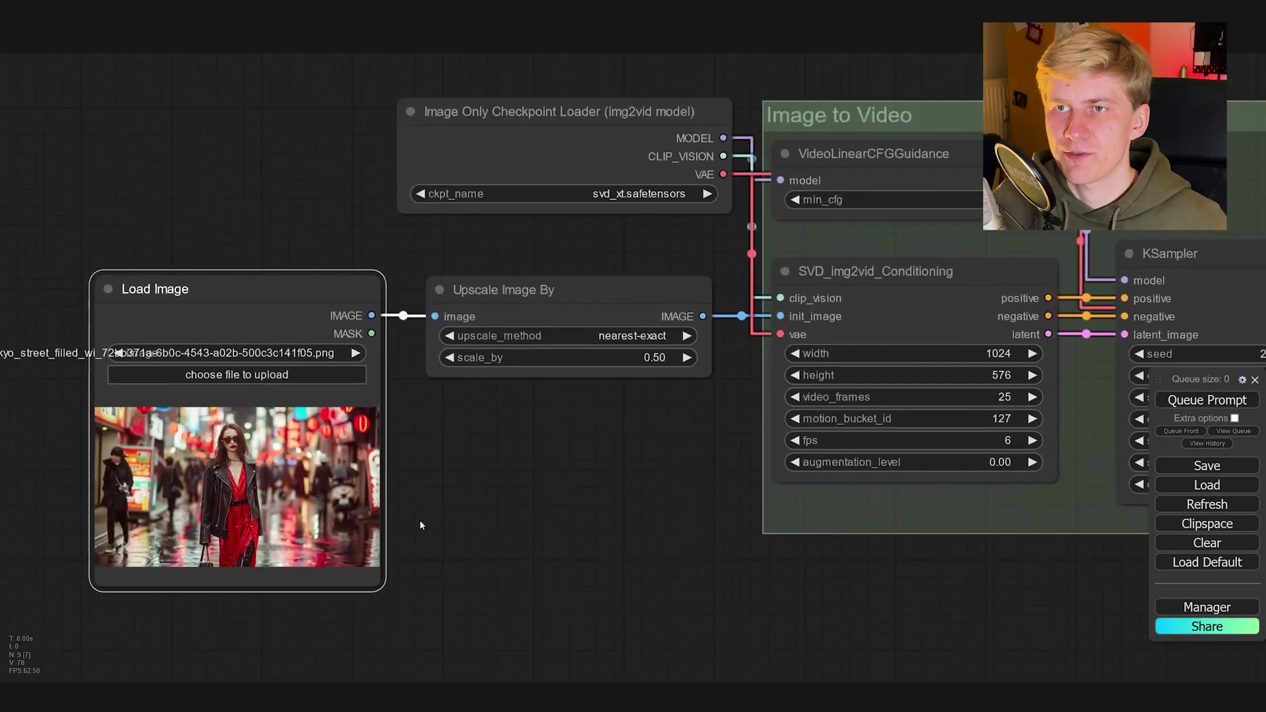
Review the SVD_img2vid_Conditioning settings and the motion bucket id comparison post on Reddit.
scroll(419, 519, down, 4)
drag(848, 565, 504, 582)
scroll(503, 583, up, 3)
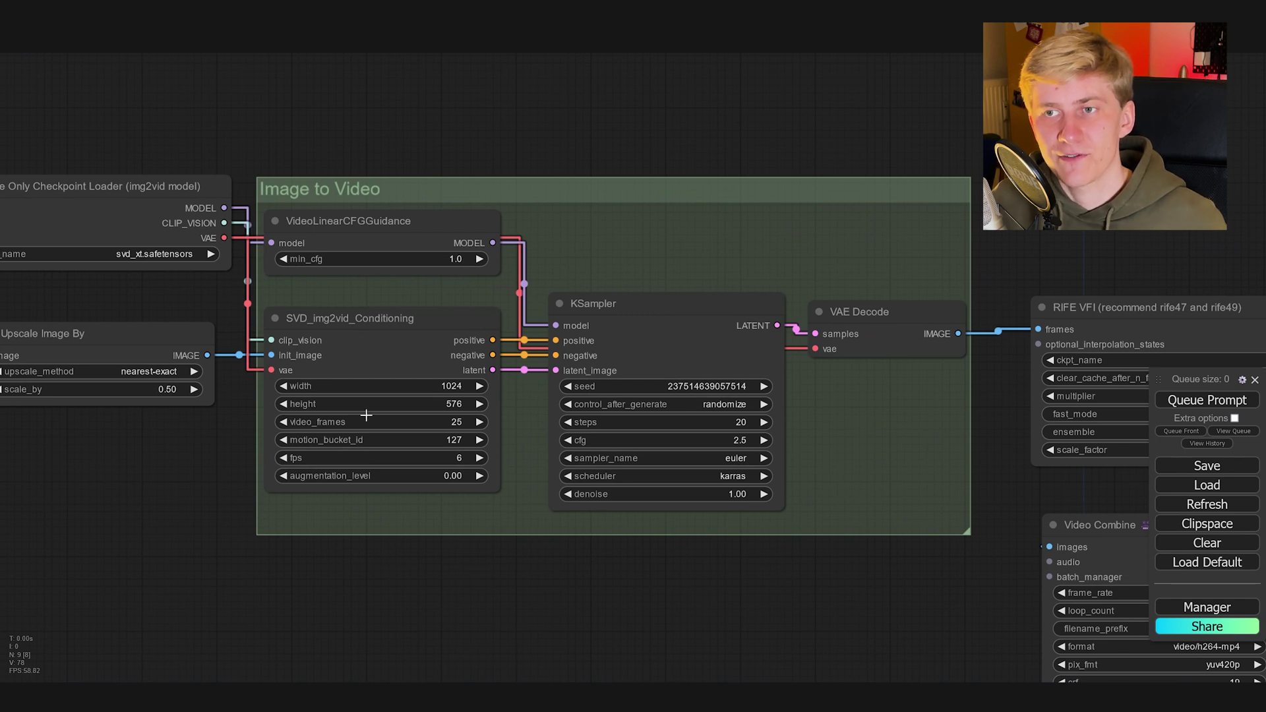
scroll(491, 454, up, 3)
drag(486, 519, 472, 625)
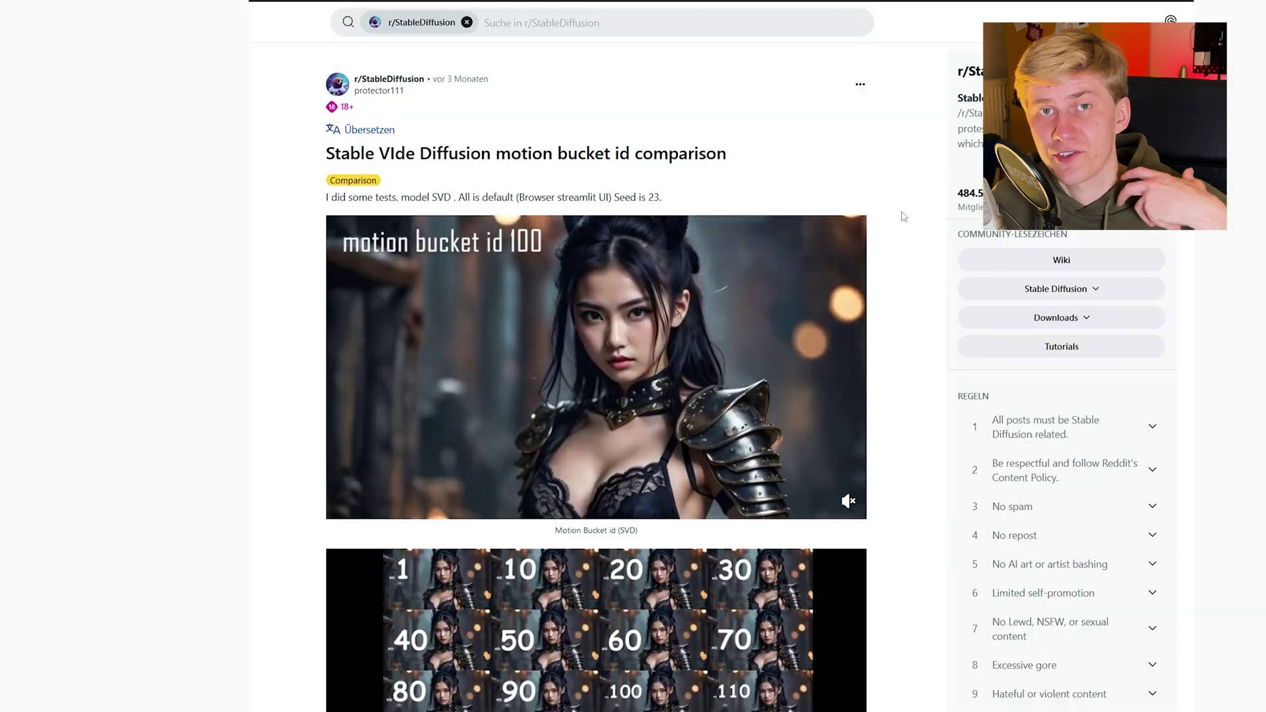
middle_click(901, 211)
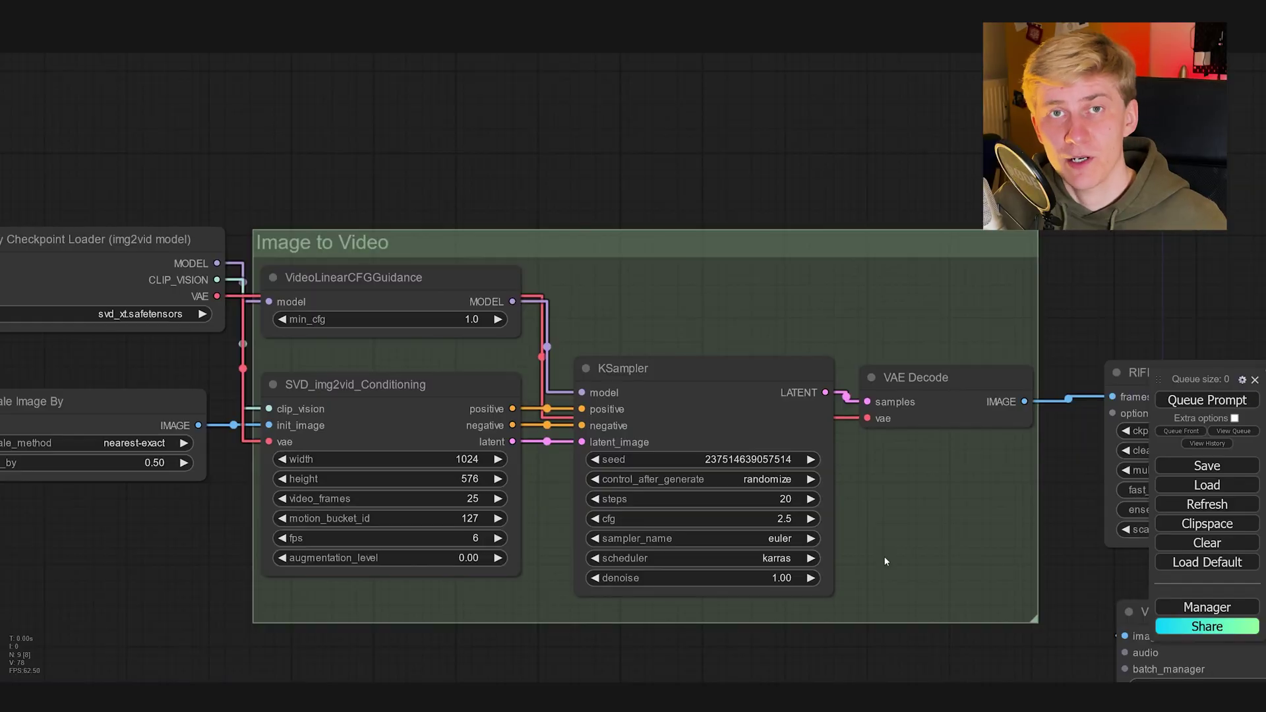
Examine the KSampler settings in the Image to Video group, including seed, steps, cfg and scheduler.
scroll(889, 557, down, 2)
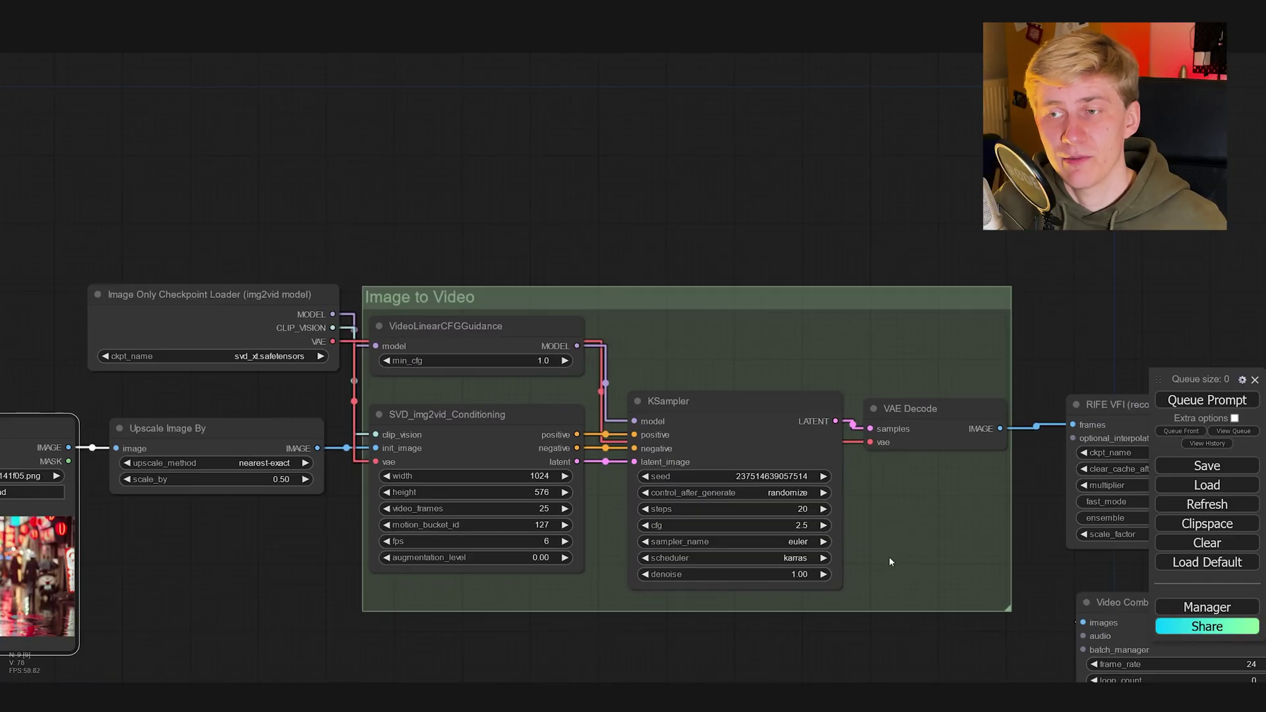
scroll(883, 541, down, 2)
drag(883, 535, 824, 534)
scroll(825, 534, up, 7)
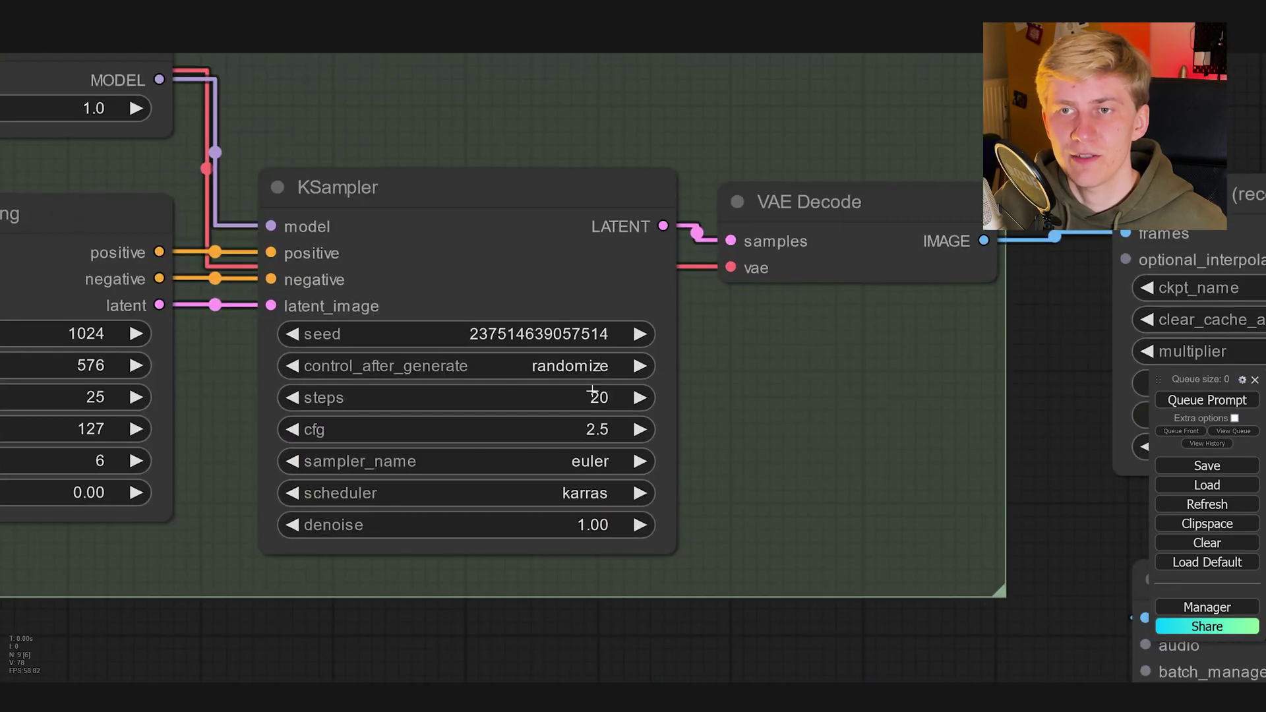
scroll(792, 435, down, 5)
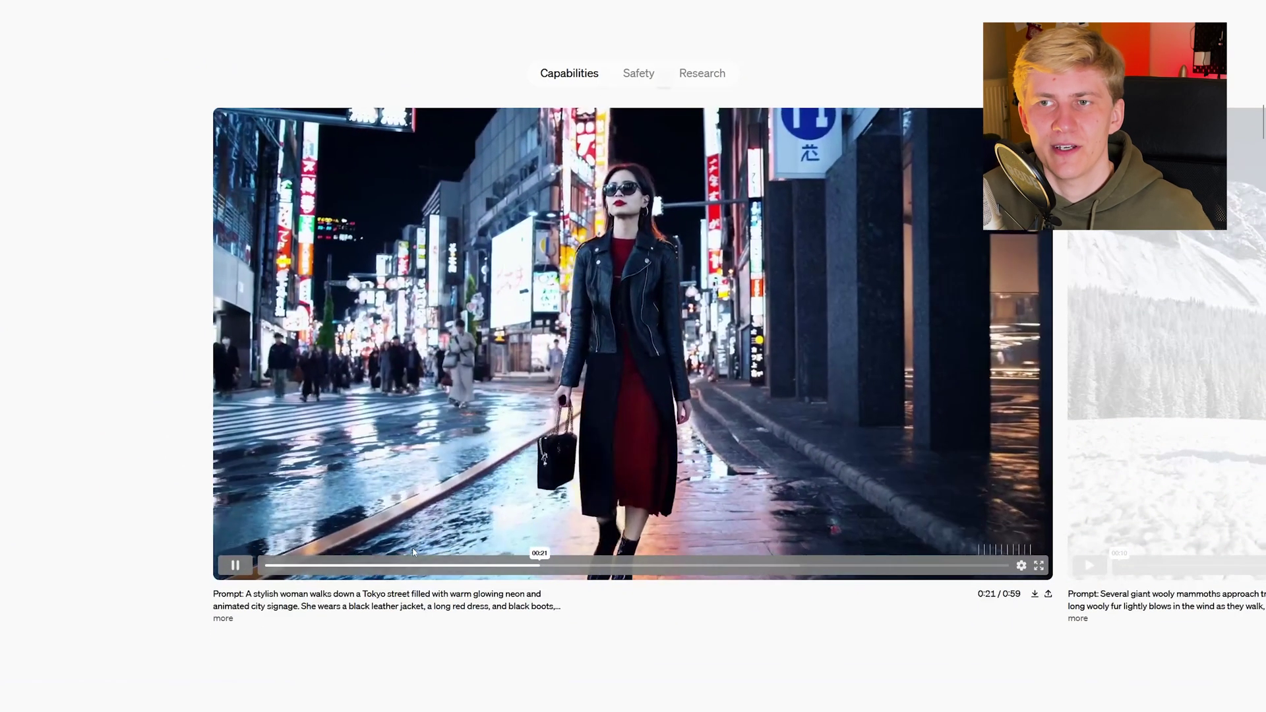
Review Sora's Tokyo prompt, the mammoth and space man samples, and the video-to-video editing section of the OpenAI research page.
click(224, 618)
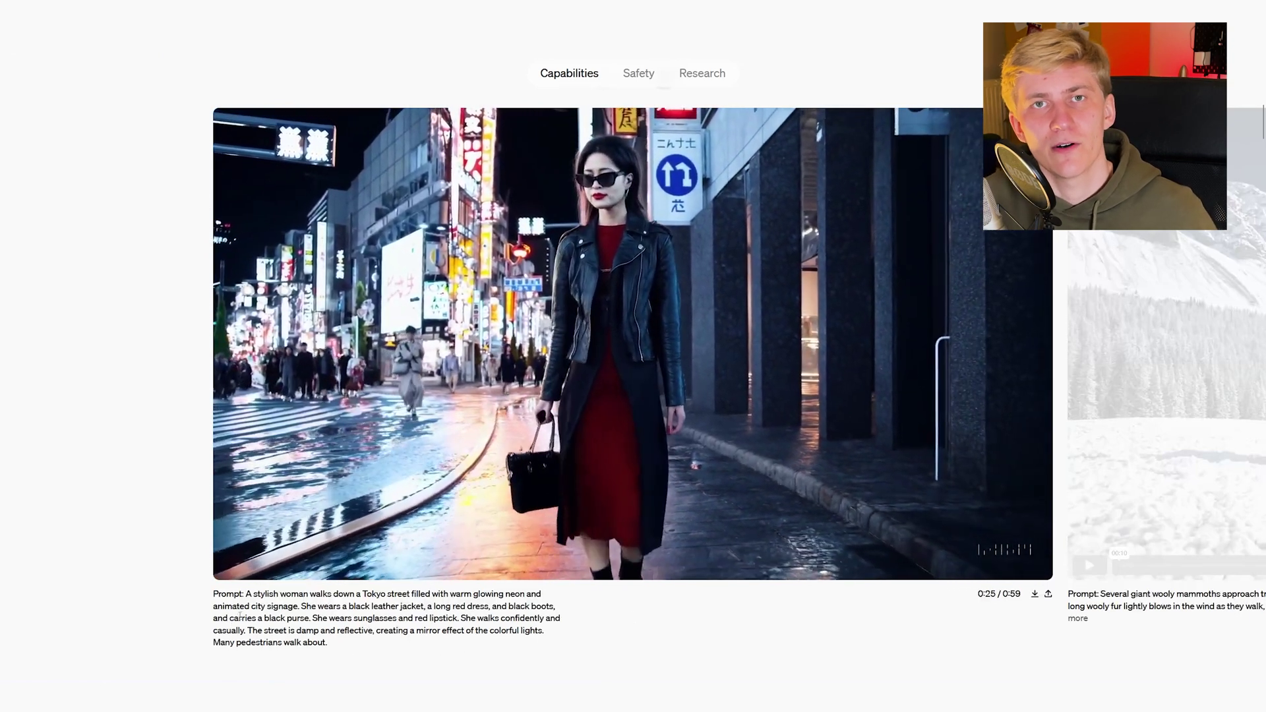
click(1159, 417)
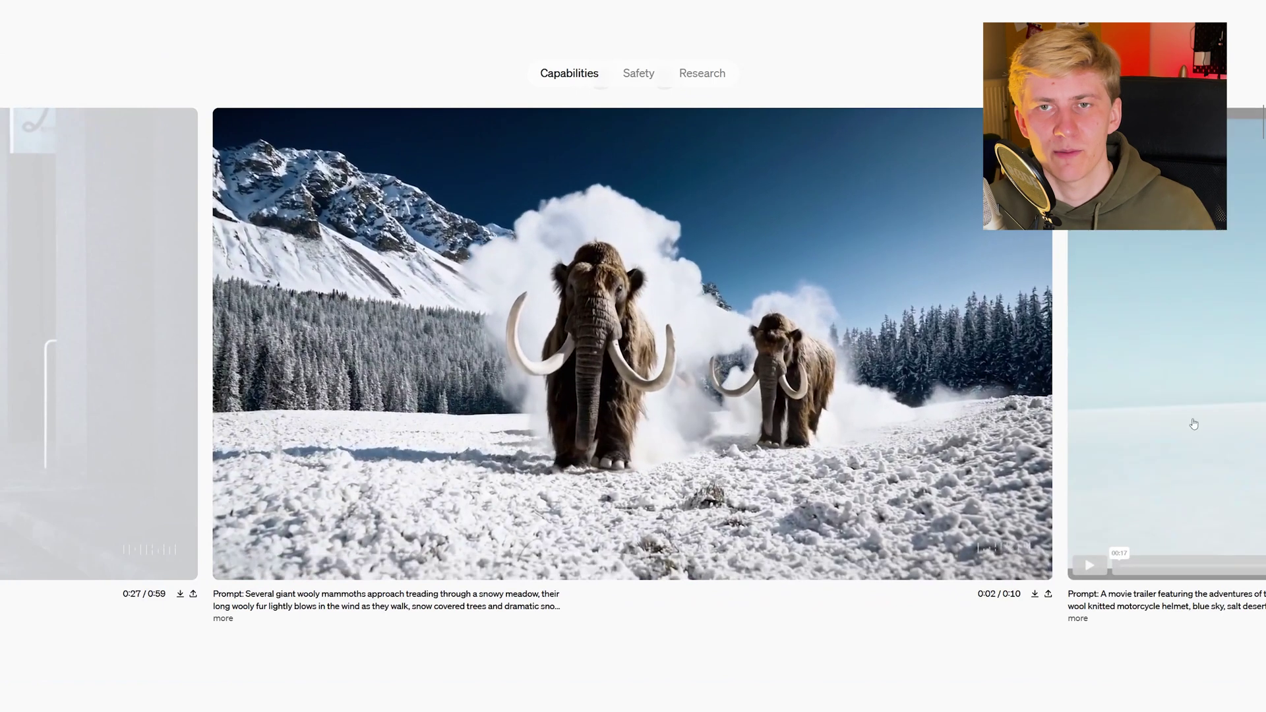
click(1194, 424)
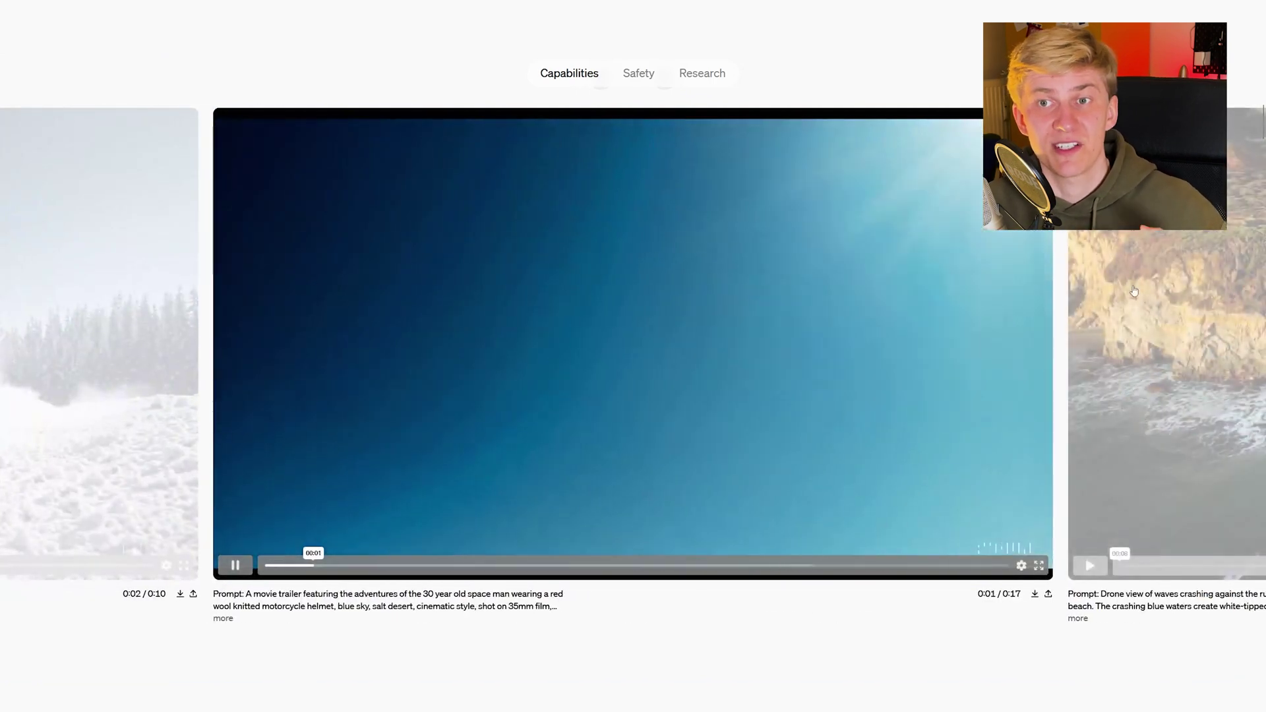
click(153, 330)
click(153, 329)
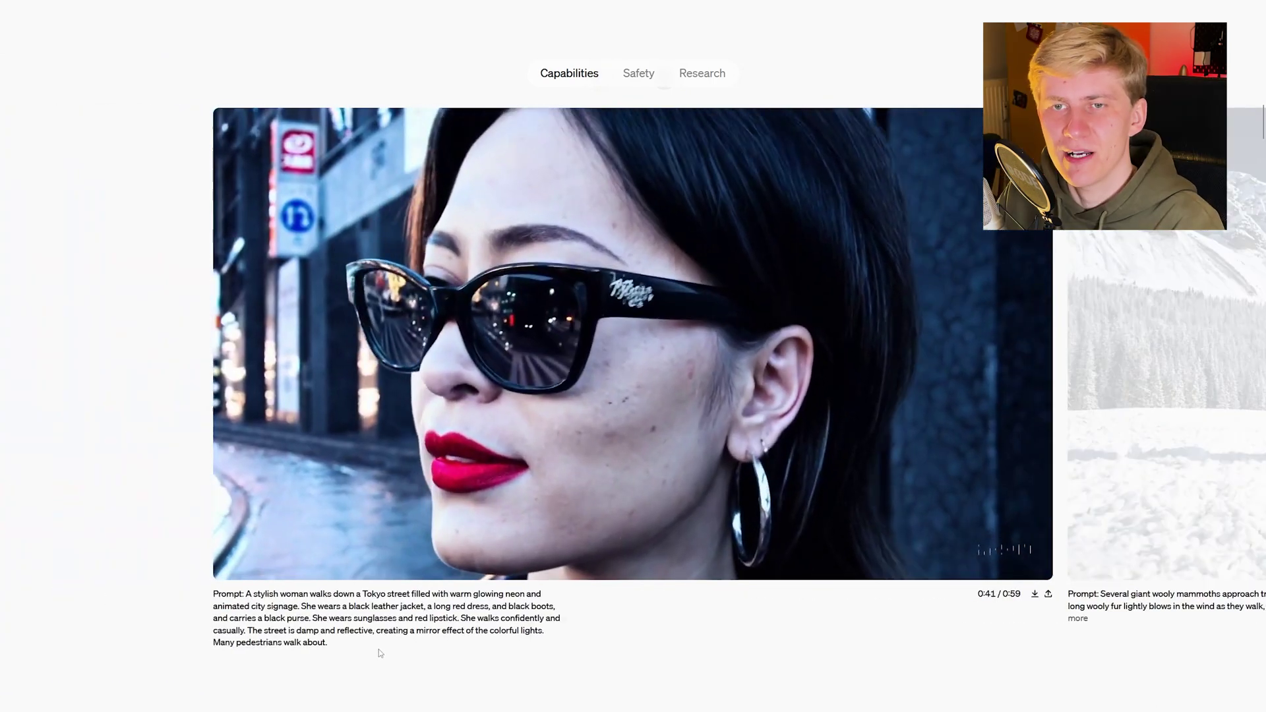
drag(372, 652, 267, 605)
click(184, 591)
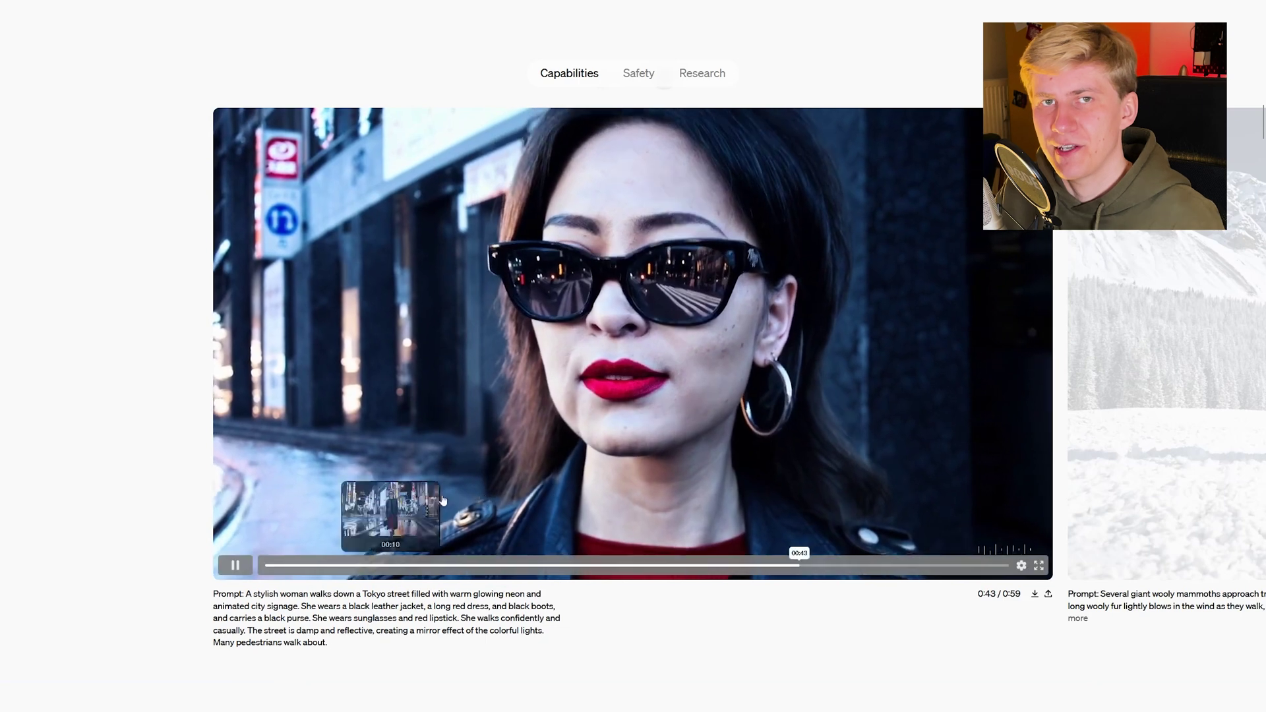
click(1108, 399)
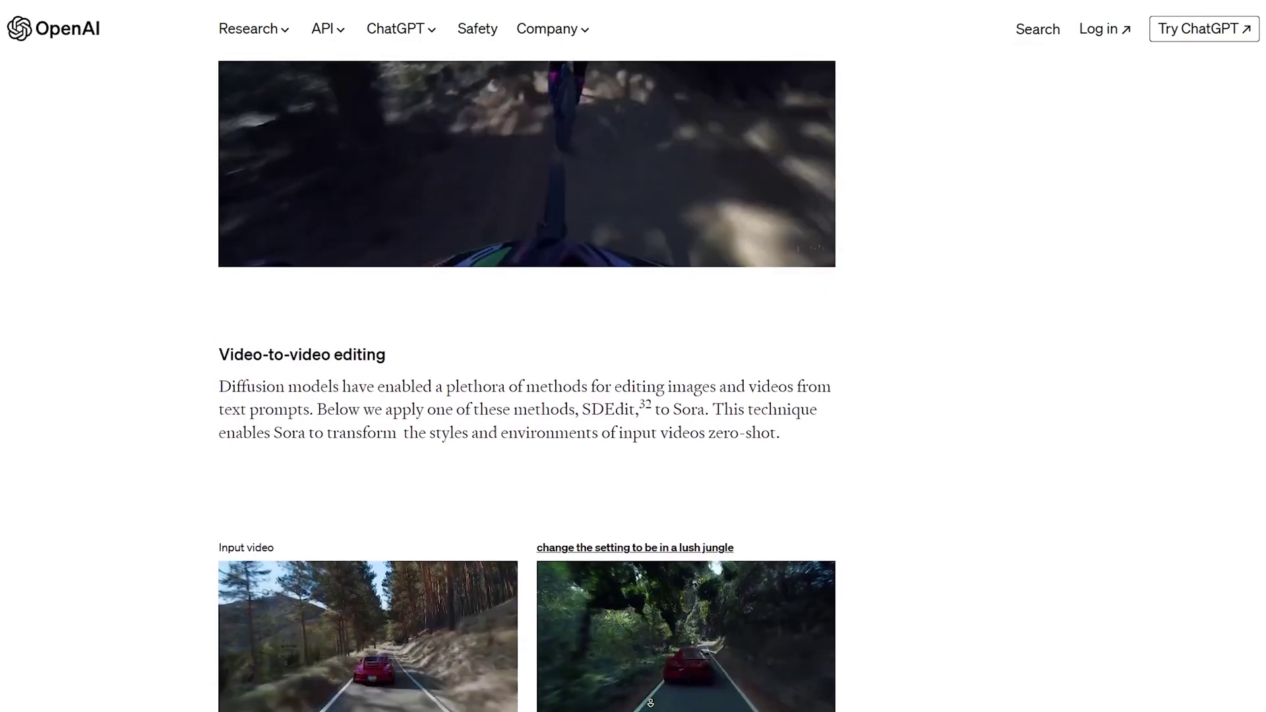
scroll(653, 692, down, 2)
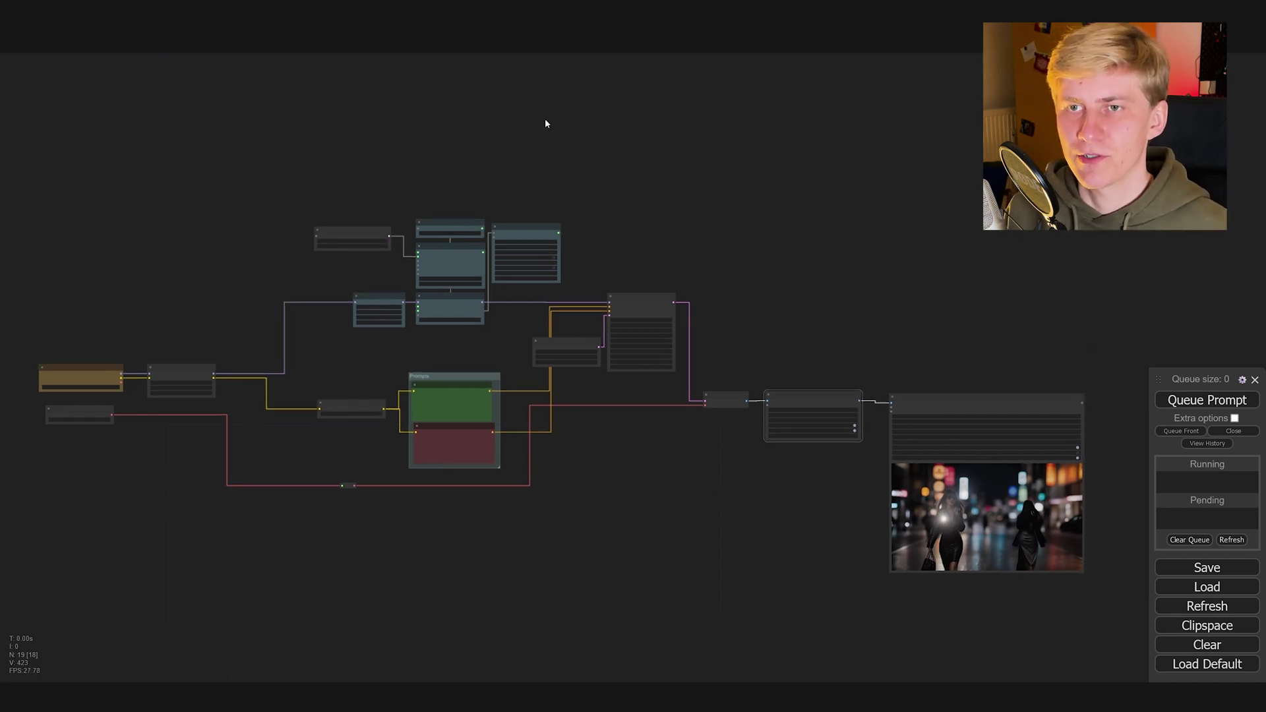
Copy the full Tokyo street prompt from the Sora page and replace the positive prompt text in the ComfyUI AnimateDiff workflow with it.
scroll(399, 302, up, 5)
drag(268, 458, 544, 409)
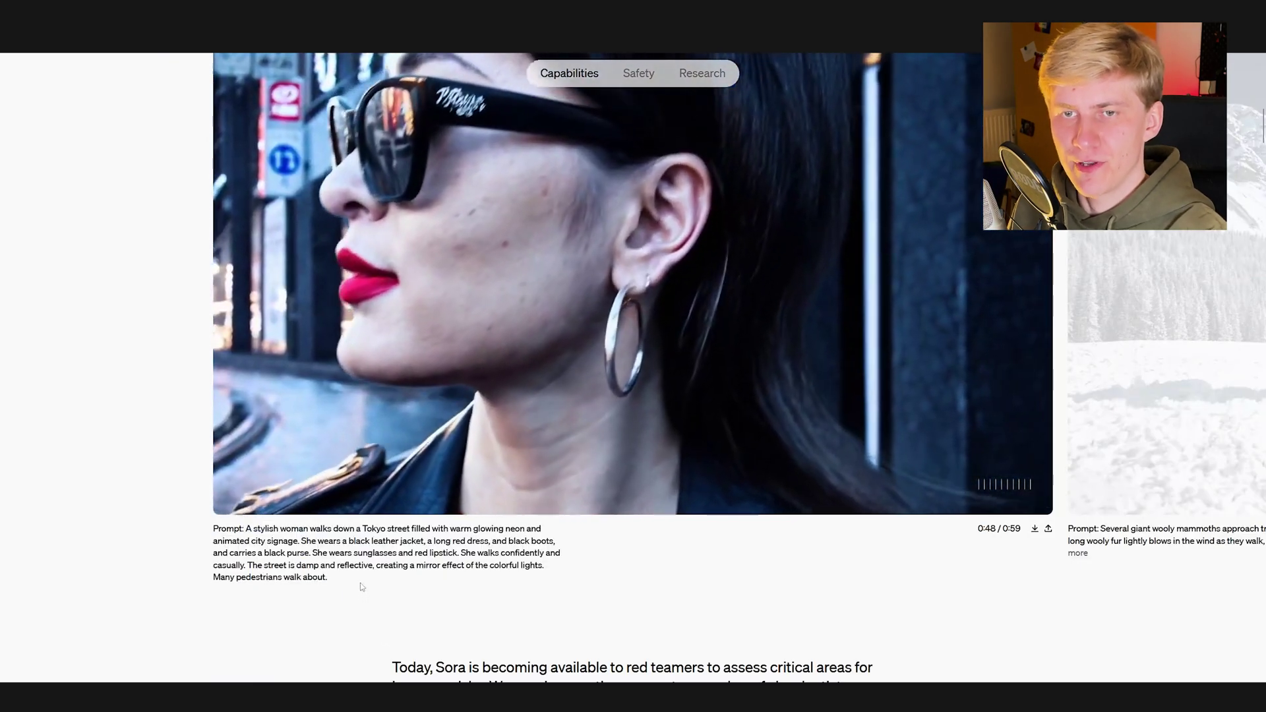
drag(362, 585, 244, 528)
key(ctrl+c)
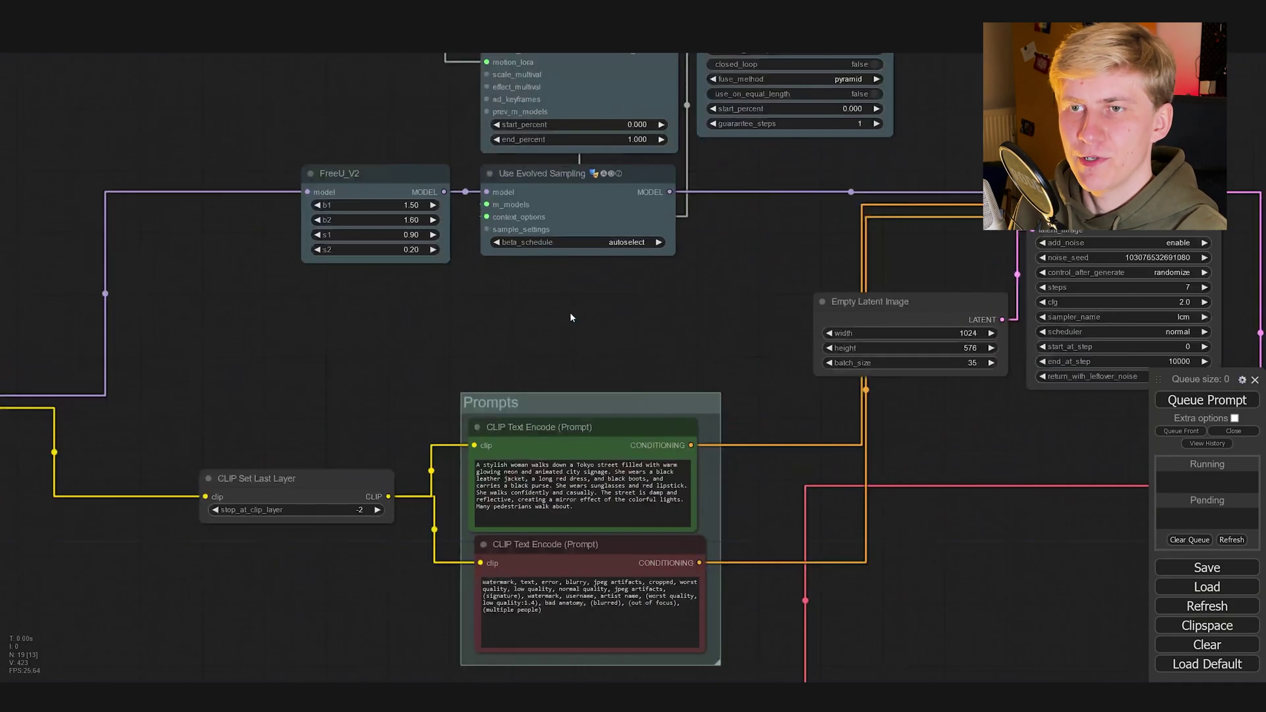
scroll(571, 318, up, 4)
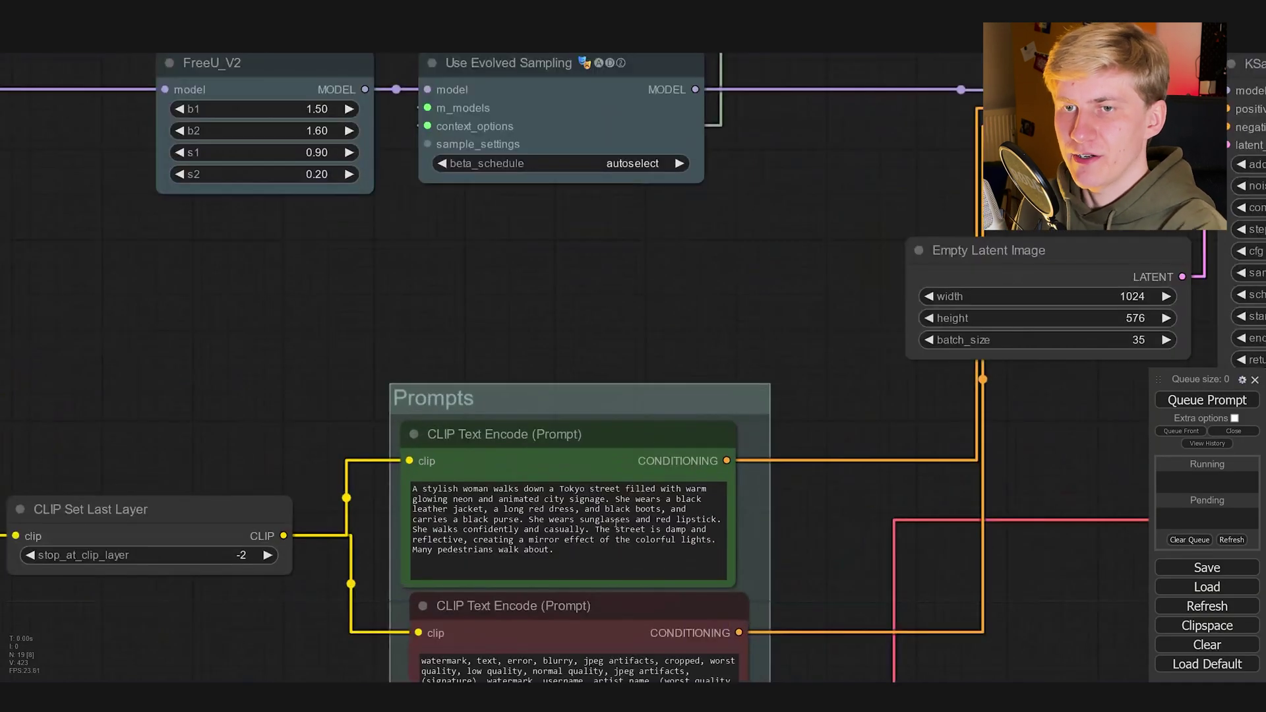
drag(555, 550, 414, 489)
key(ctrl+v)
click(595, 322)
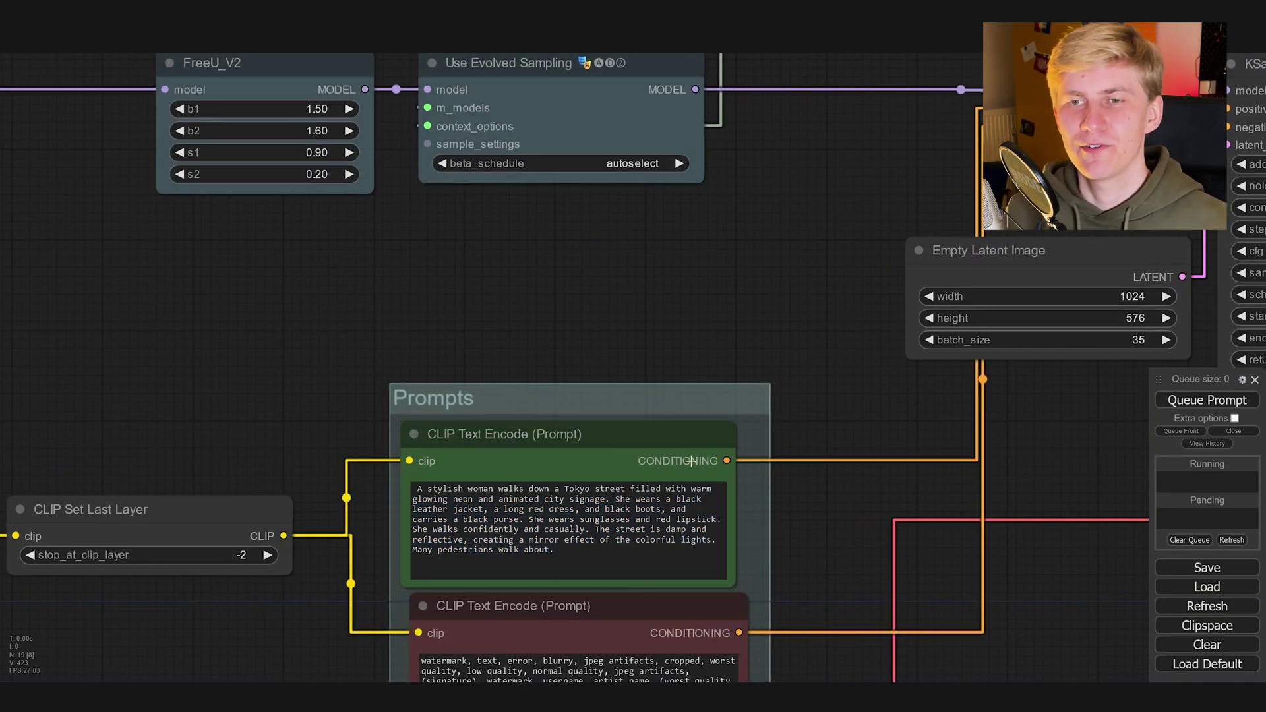
Check the positive and negative prompt nodes and how they feed the rest of the AnimateDiff workflow.
scroll(691, 461, down, 2)
scroll(750, 498, up, 2)
click(565, 475)
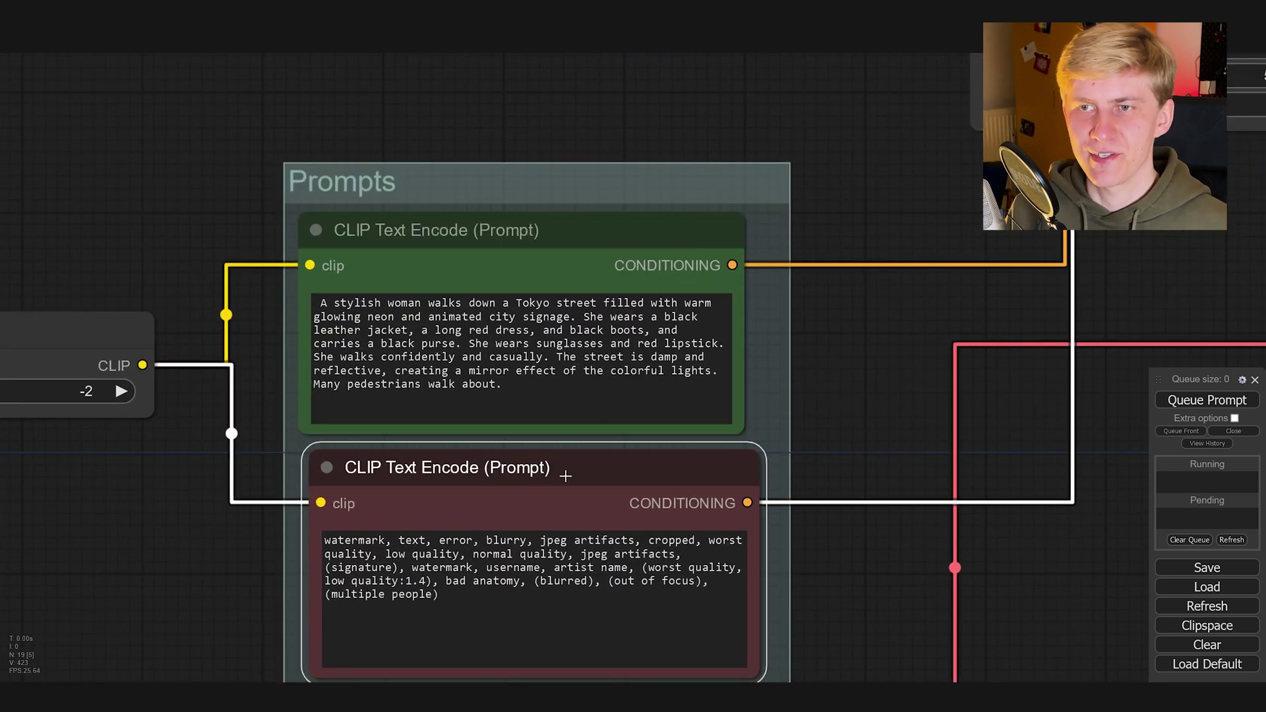
scroll(866, 405, down, 10)
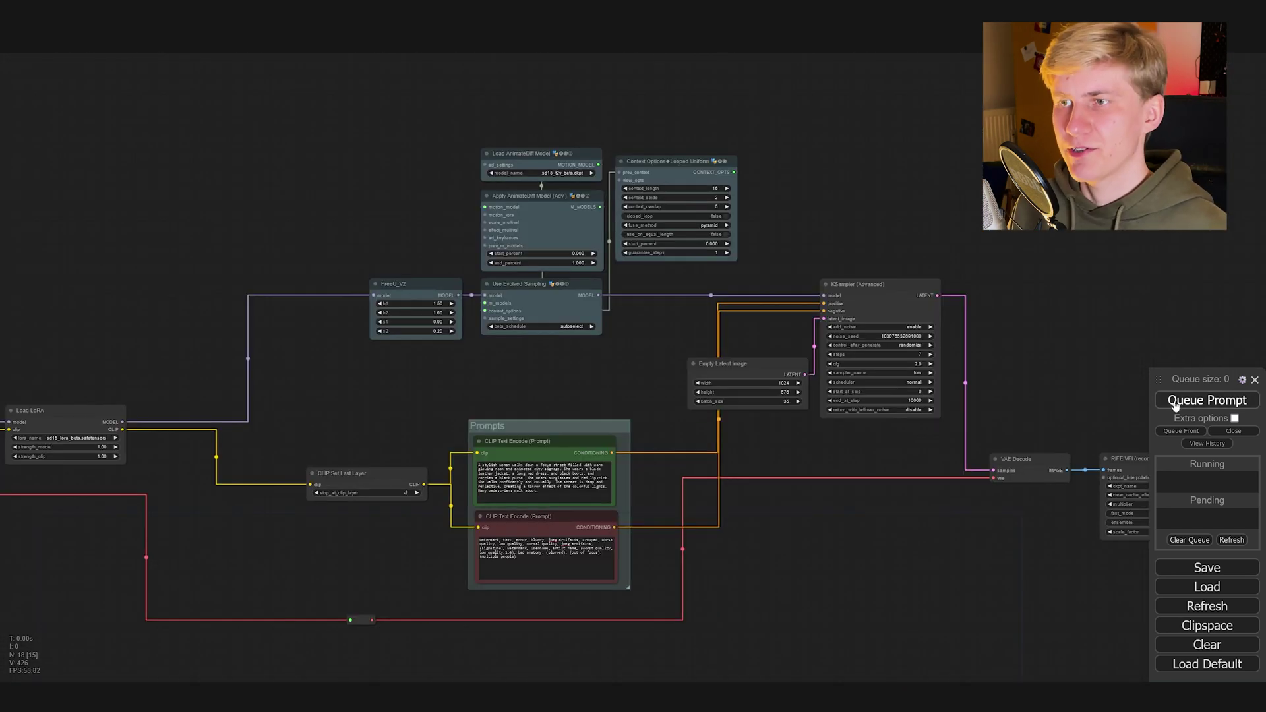
drag(996, 540, 907, 501)
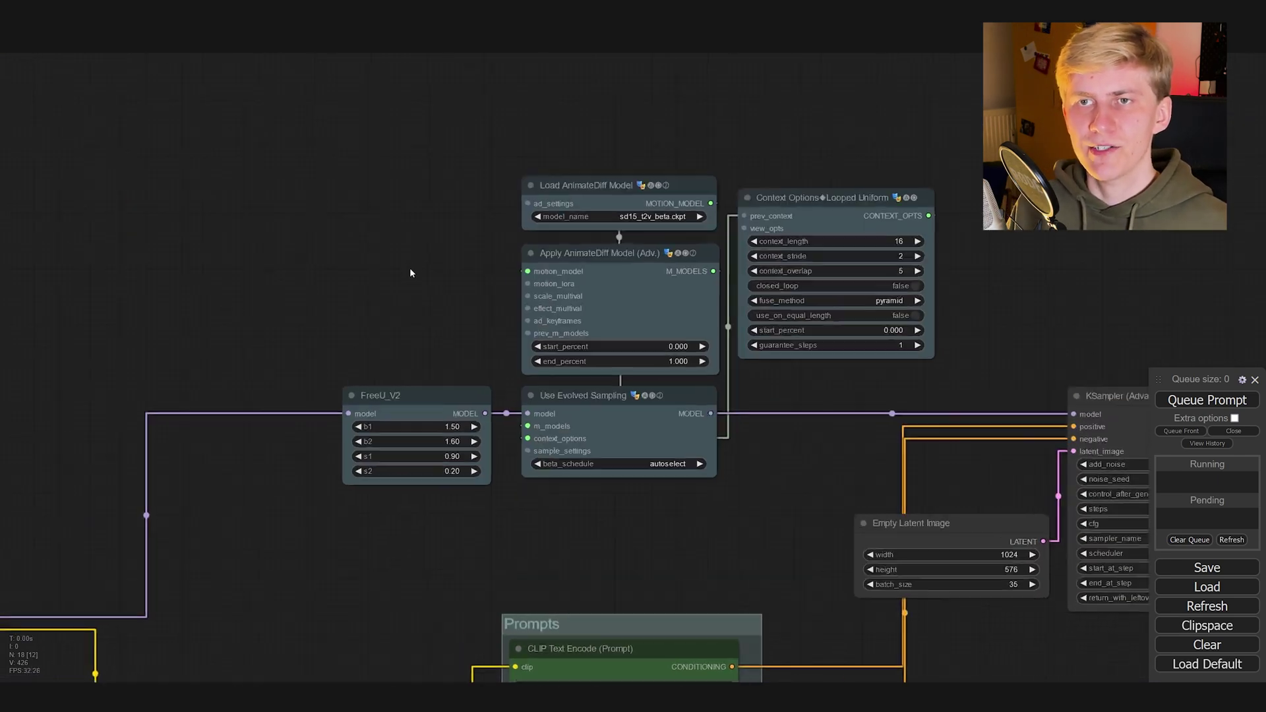
Add a Load AnimateDiff LoRA node beside the AnimateDiff model nodes and set its LoRA to v2_lora_ZoomOut.ckpt.
scroll(395, 297, up, 1)
scroll(398, 311, up, 4)
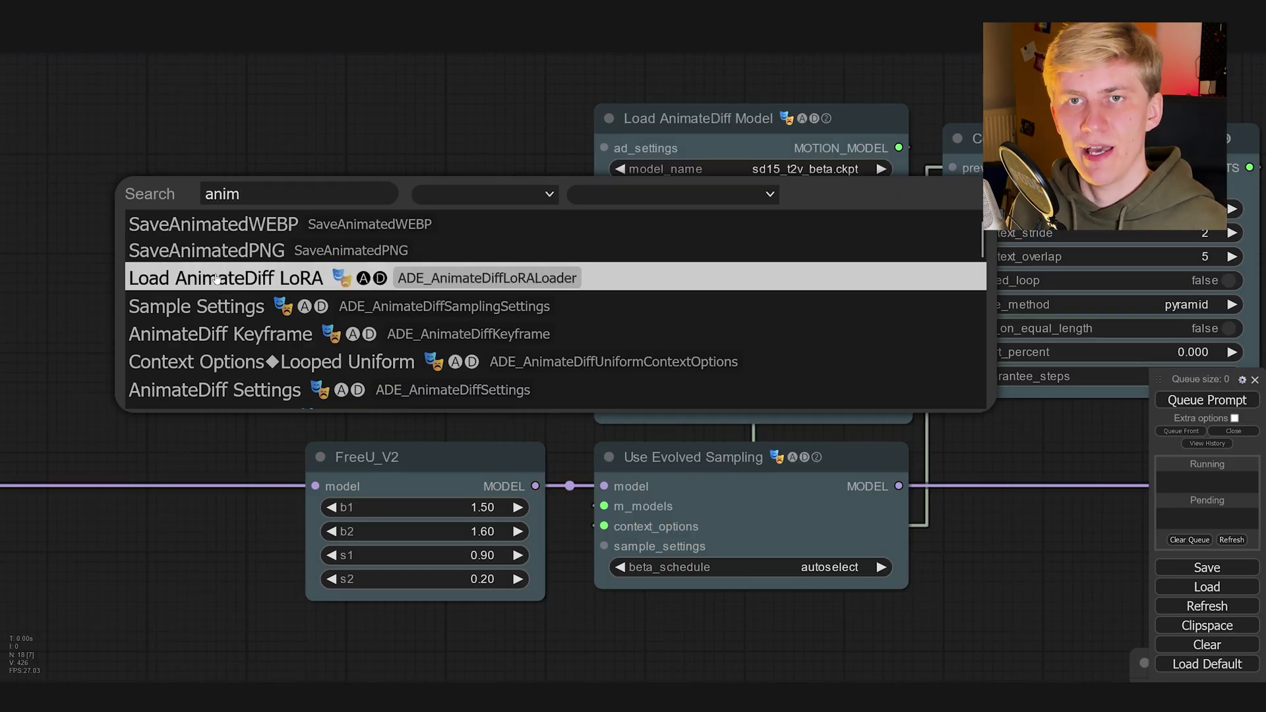
click(217, 279)
drag(483, 251, 296, 201)
click(359, 217)
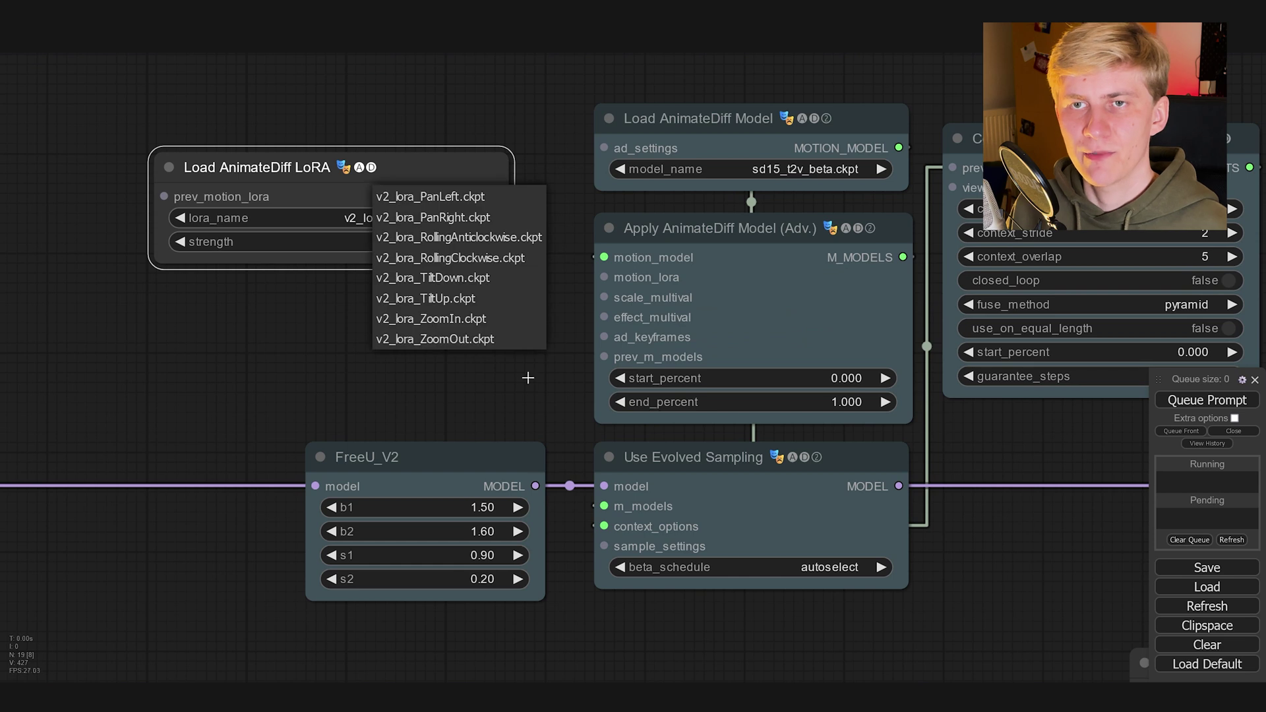
click(476, 339)
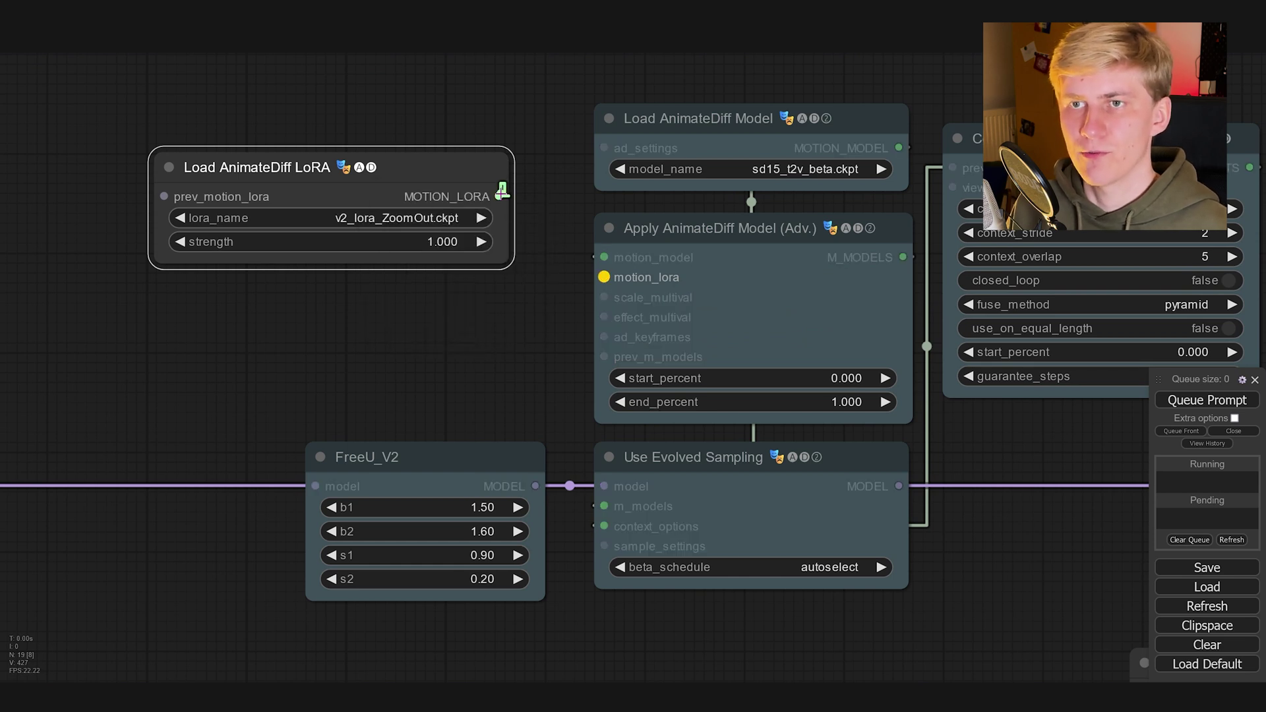
Connect the Load AnimateDiff LoRA output to the motion_lora input of Apply AnimateDiff Model and queue the prompt for generation.
drag(499, 196, 604, 277)
scroll(598, 280, down, 4)
scroll(581, 307, down, 5)
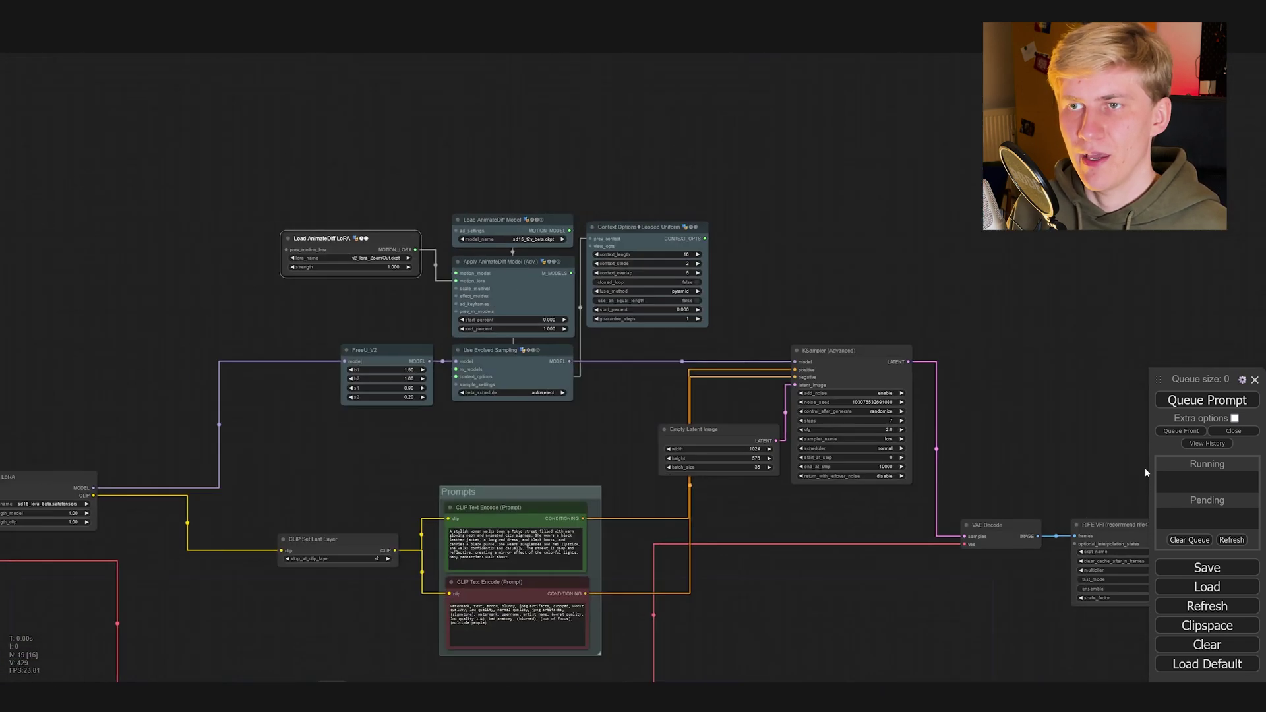
click(1207, 400)
scroll(920, 564, down, 1)
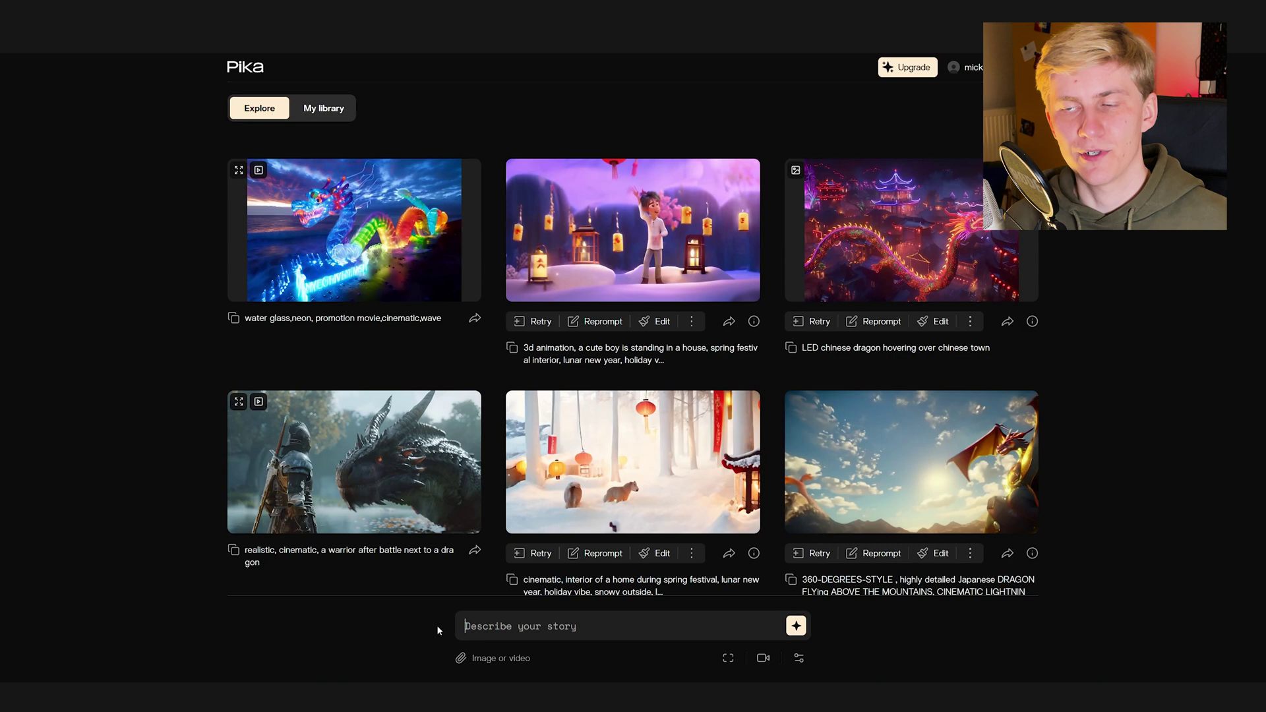
Switch to Pika, enter the full Tokyo street prompt, and attach the image of the stylish woman after checking the aspect ratio and camera options.
key(ctrl+v)
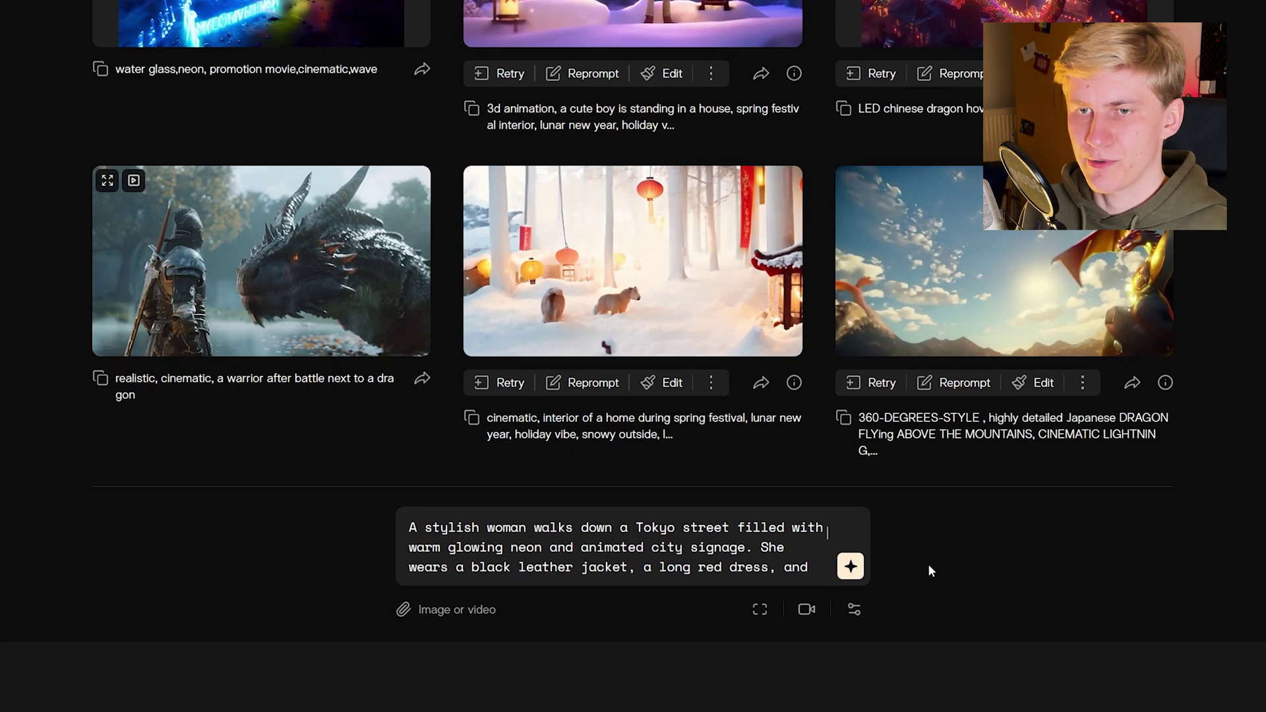
click(762, 610)
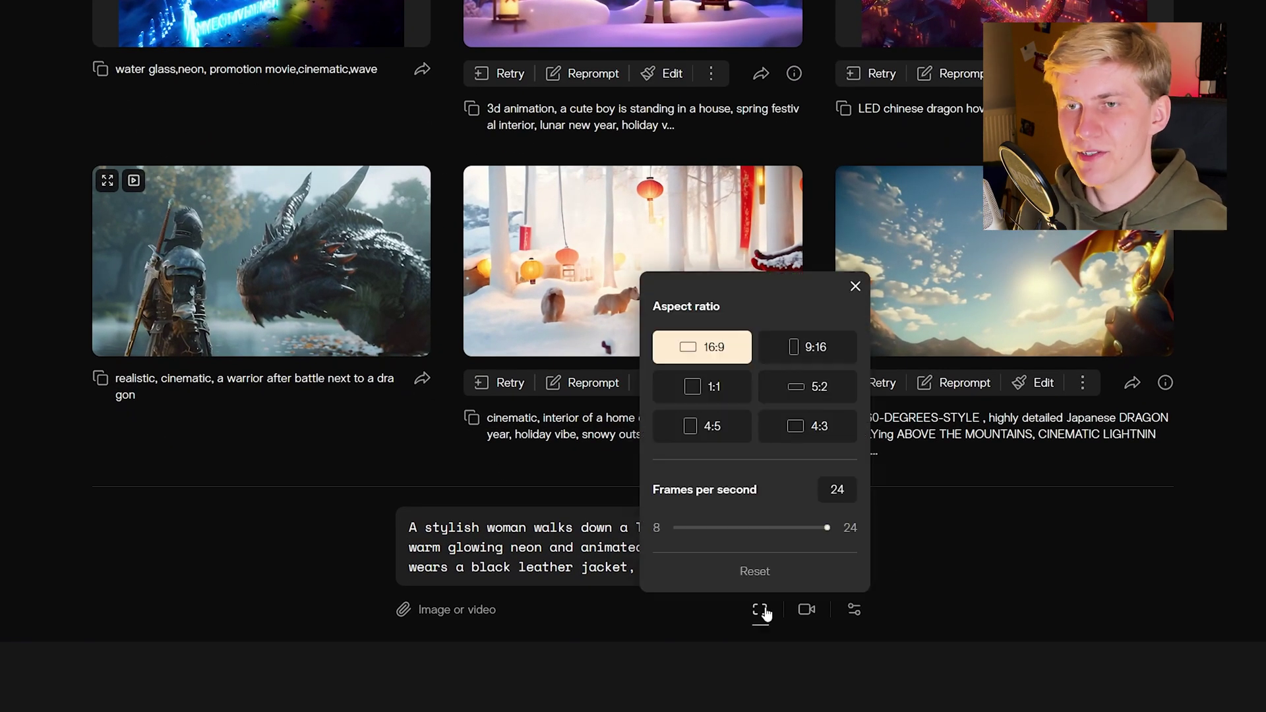
click(806, 609)
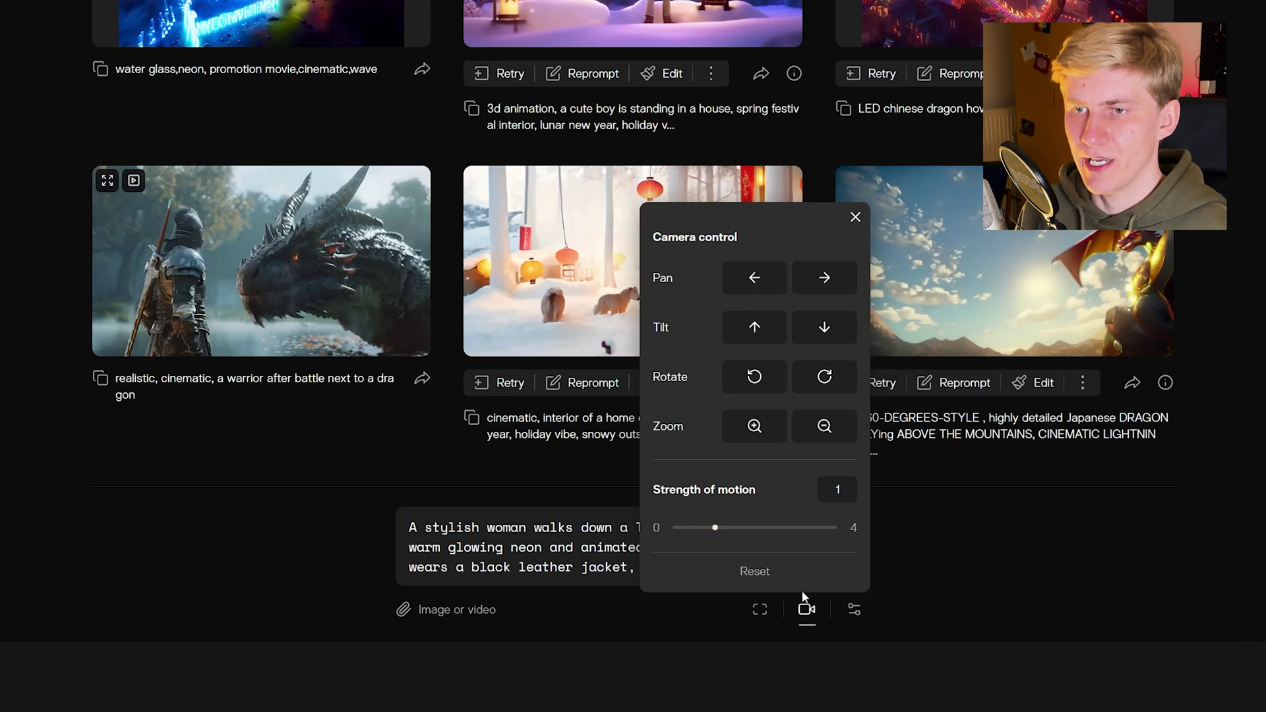
click(806, 609)
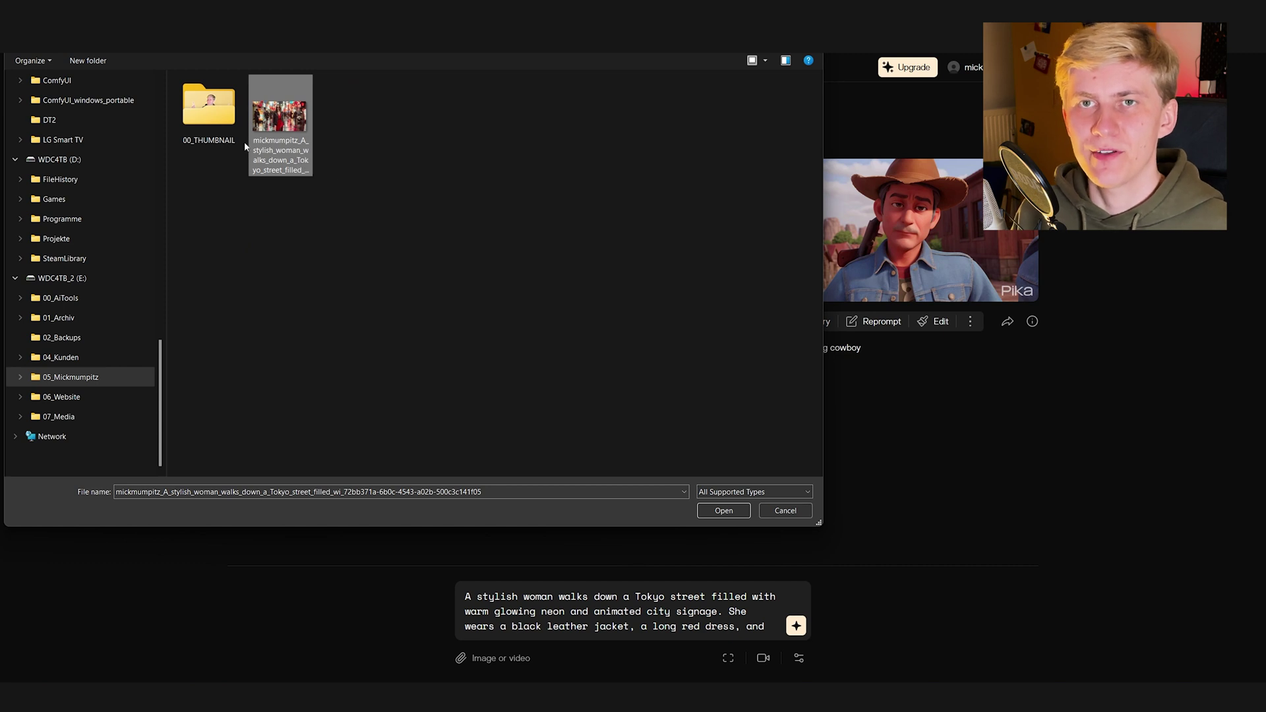
click(723, 511)
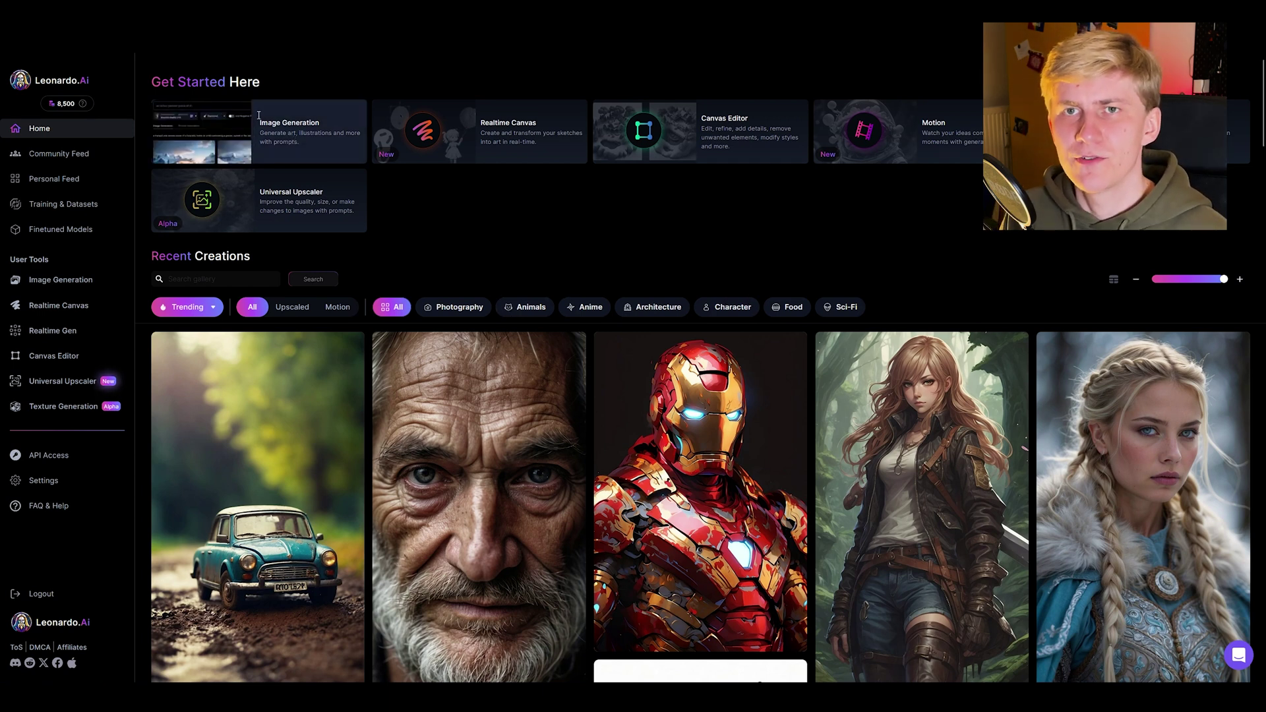
Switch to Leonardo.Ai's image generation, set the Tokyo street prompt's aspect ratio to 16:9 after trying 1024 × 768, and view the generated image enlarged.
click(259, 115)
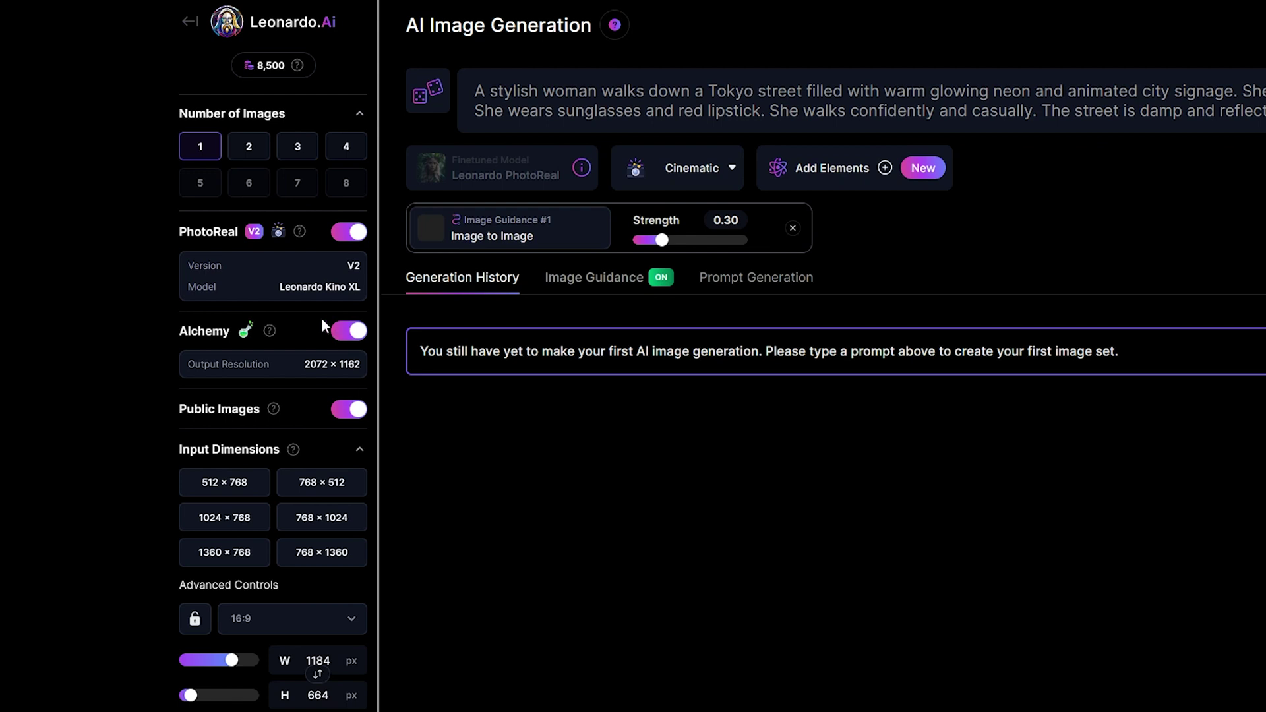
mouse_move(267, 348)
scroll(277, 373, down, 2)
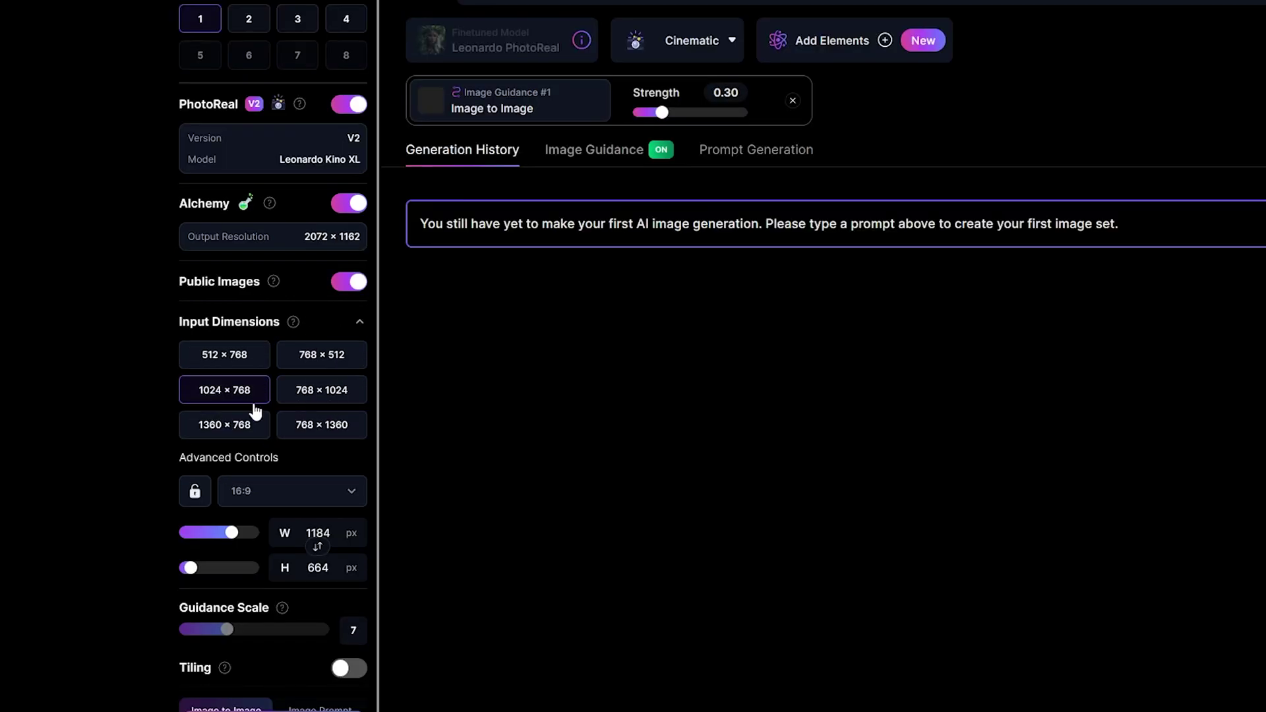
click(234, 401)
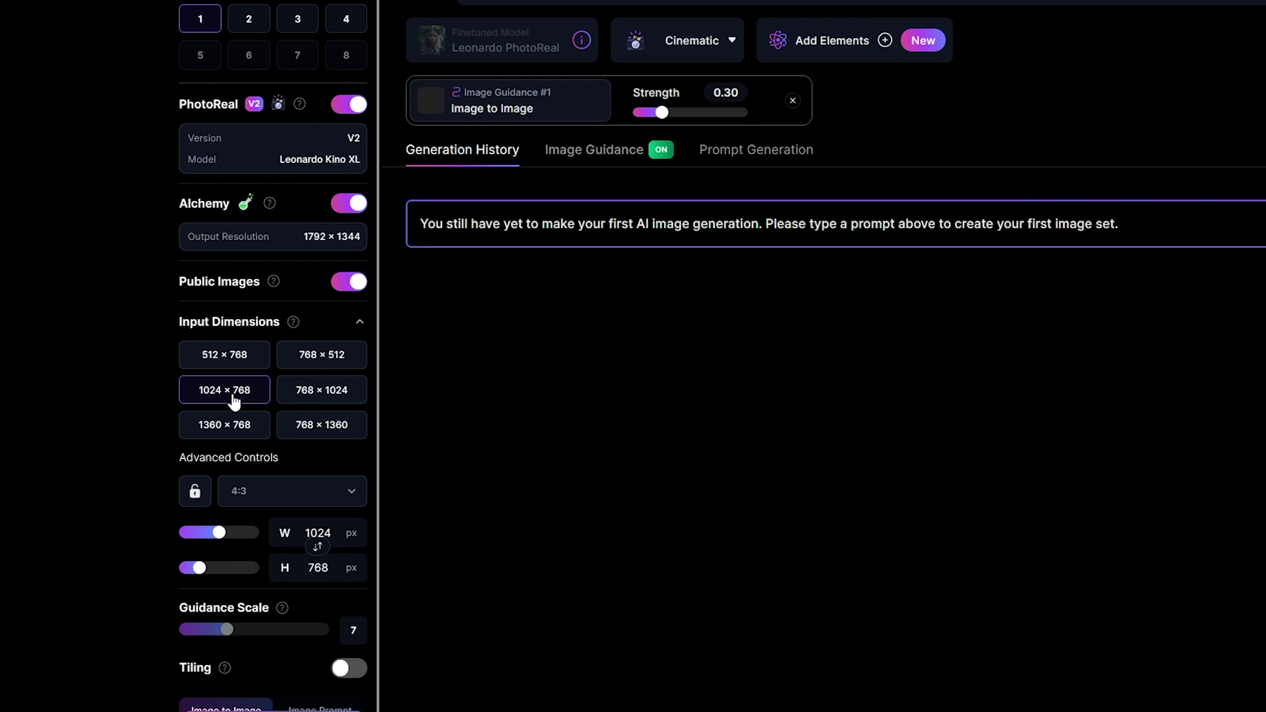
click(277, 500)
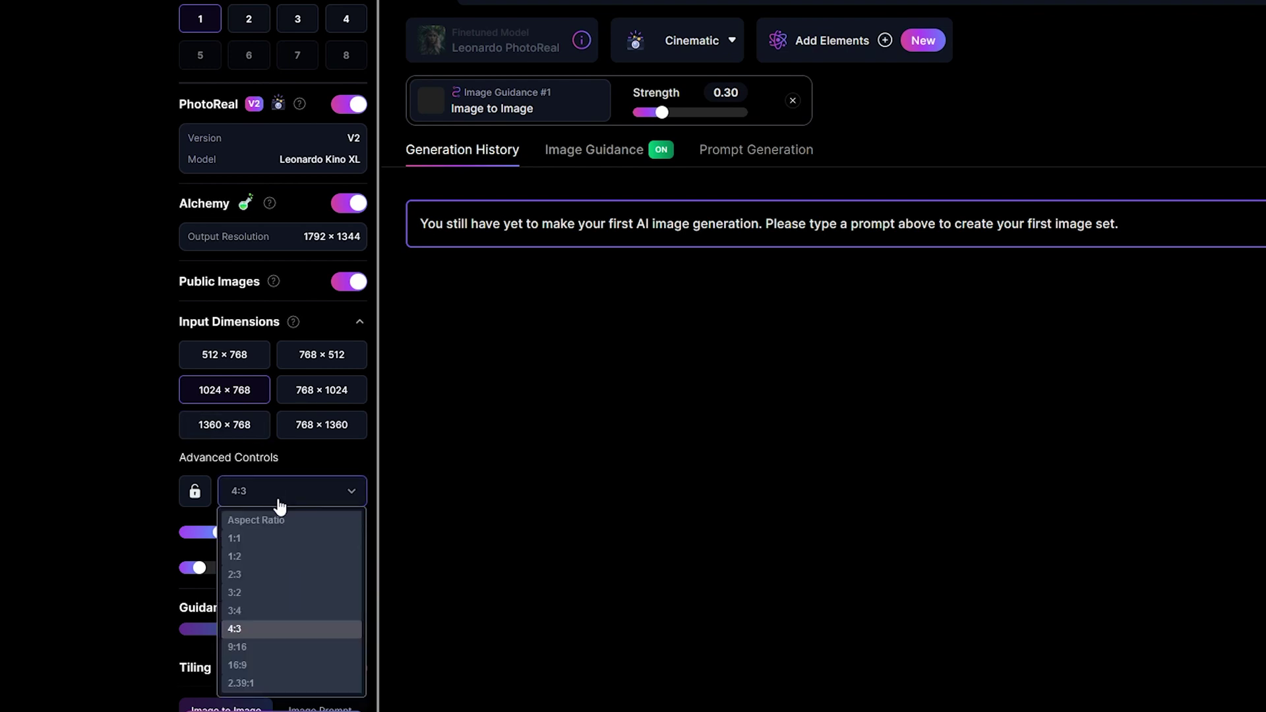
click(259, 666)
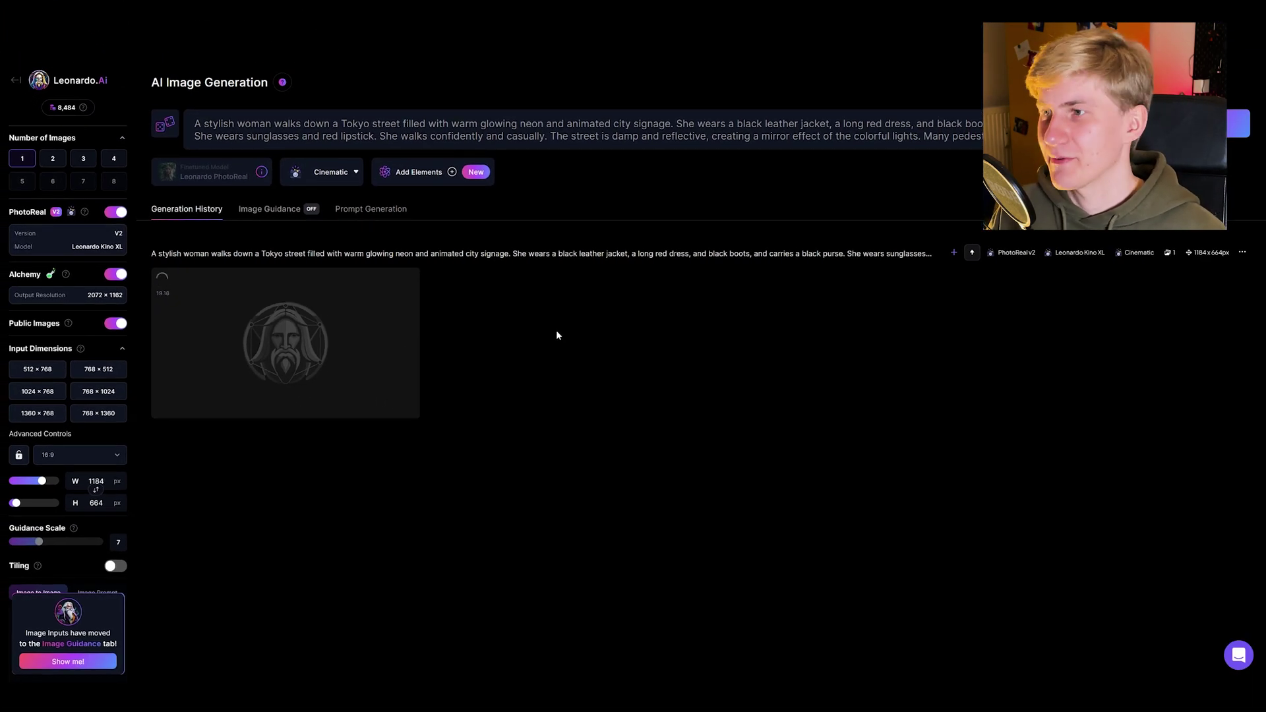
click(286, 343)
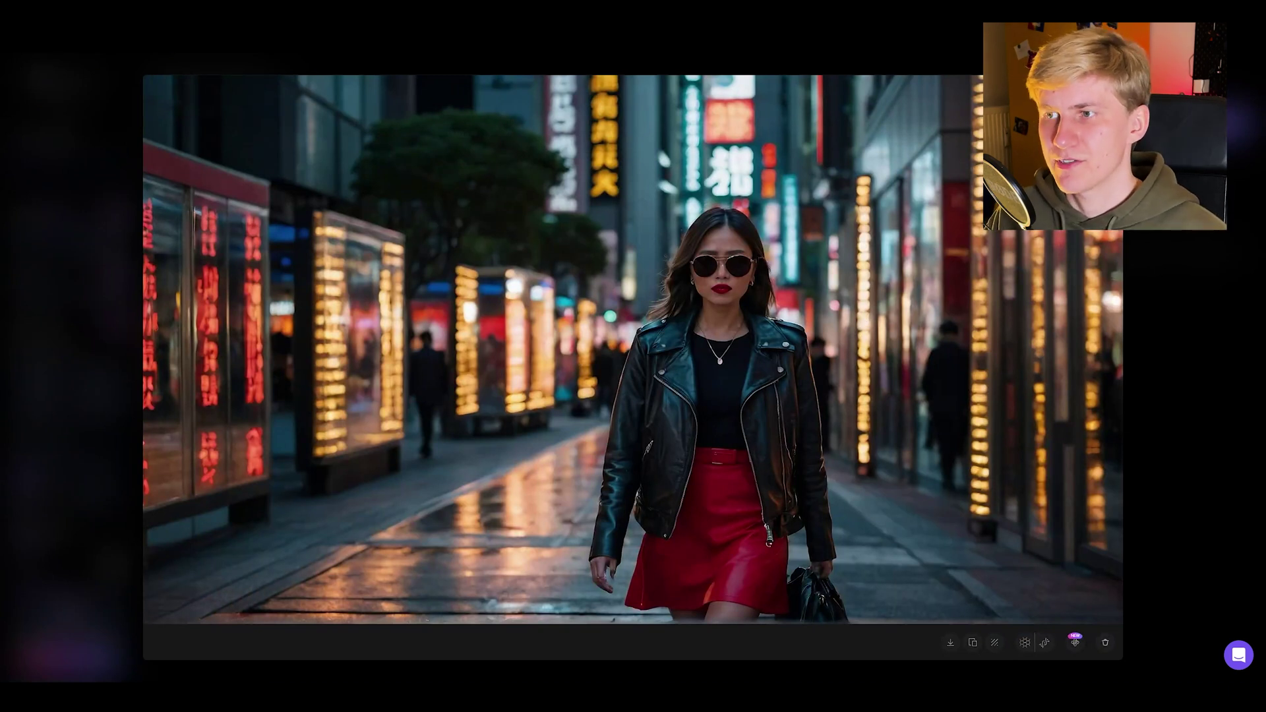
key(Escape)
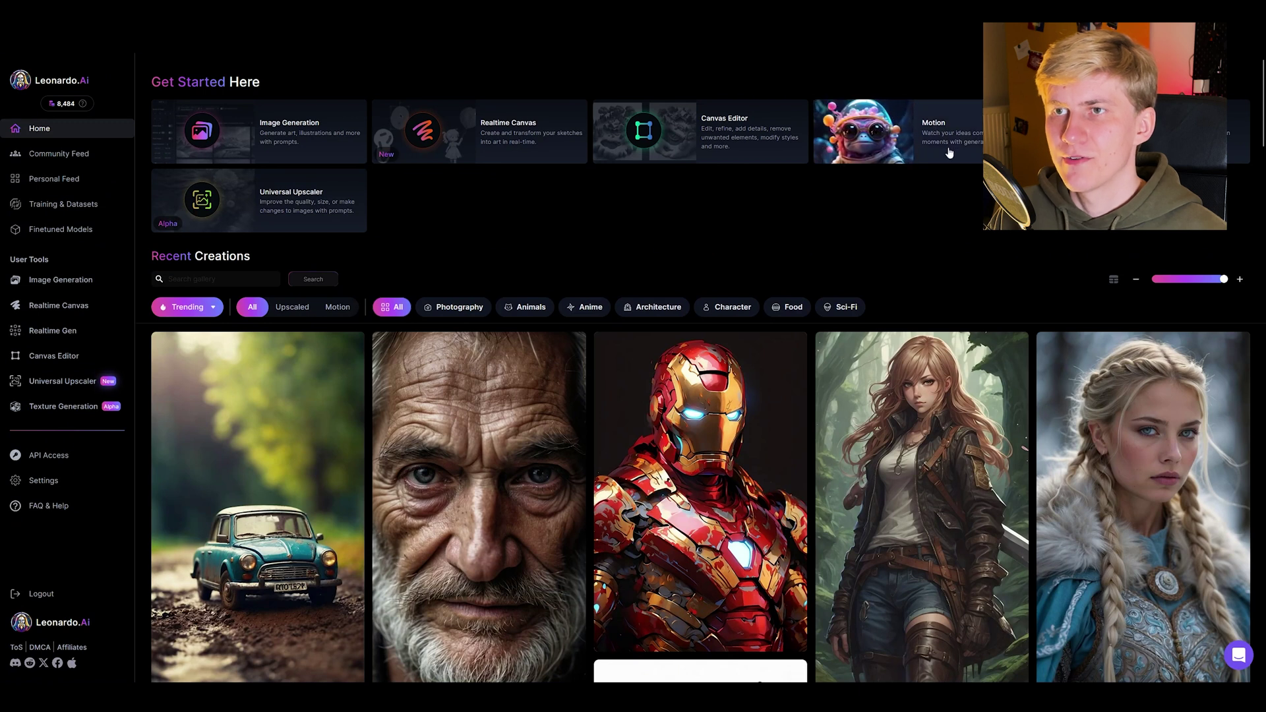
Generate an Image2Motion video in Leonardo.Ai using the generated Tokyo street image as the source image.
click(889, 135)
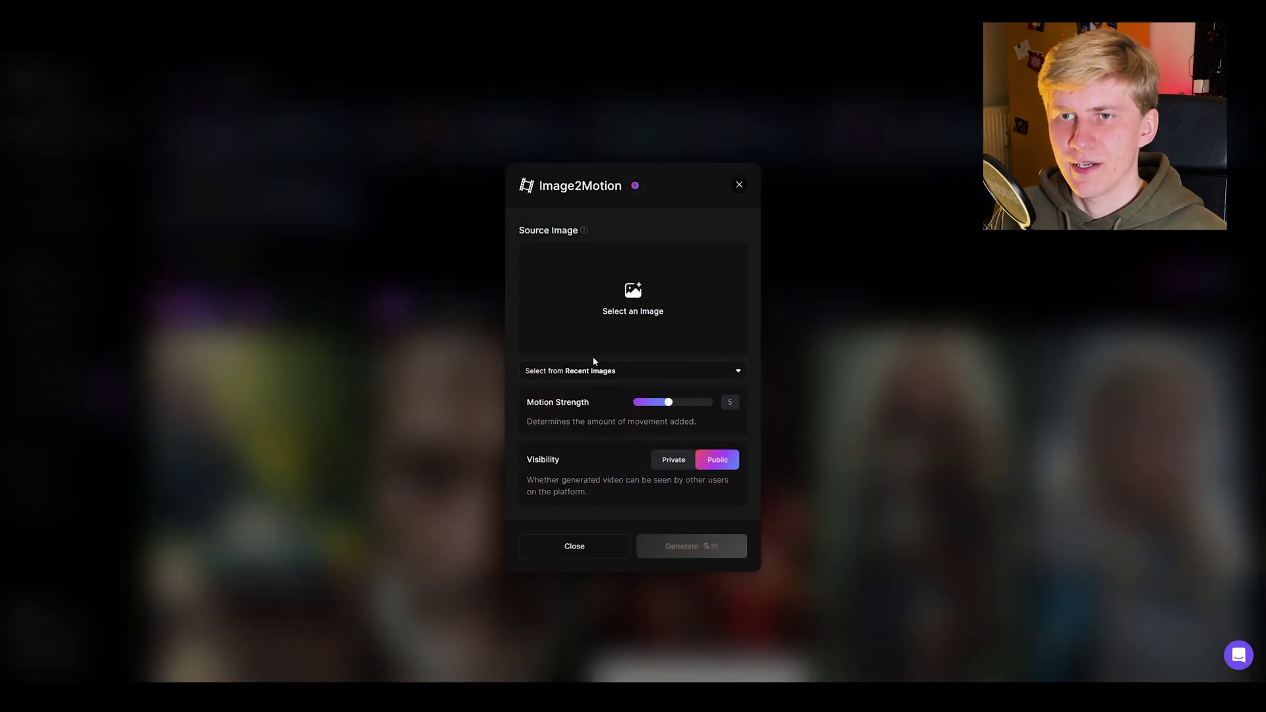
click(622, 317)
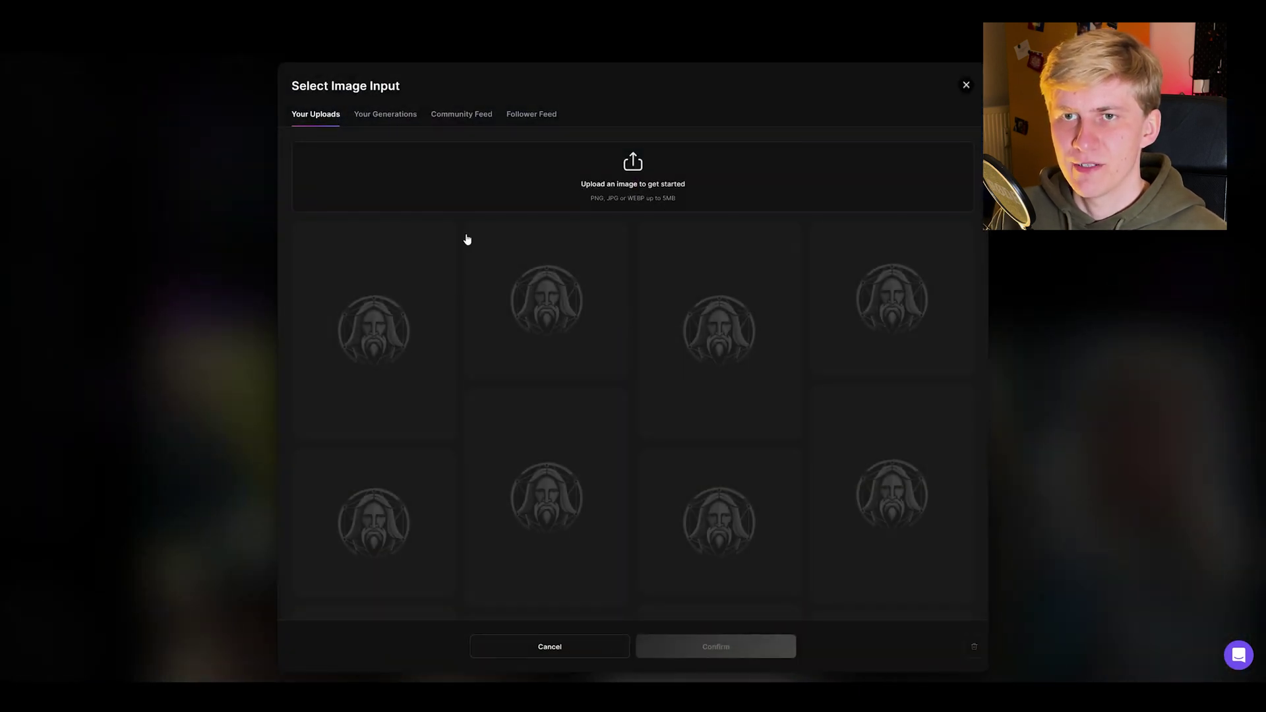
click(386, 115)
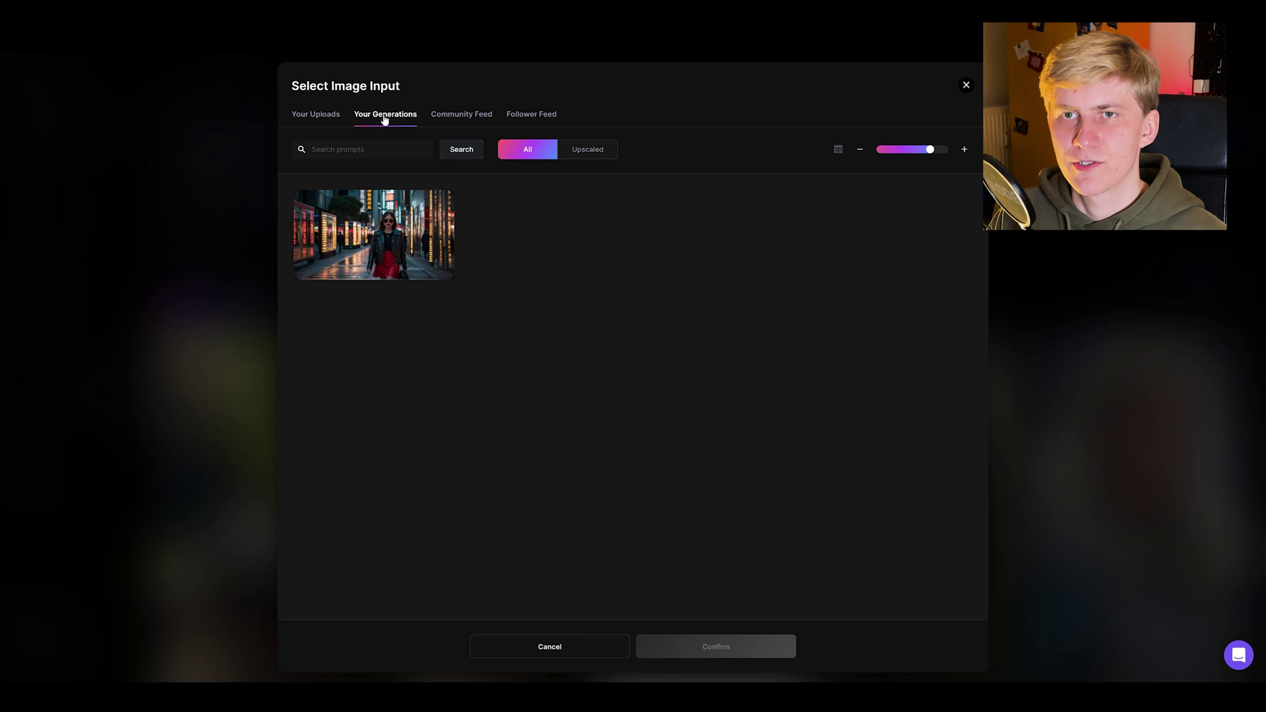
click(400, 239)
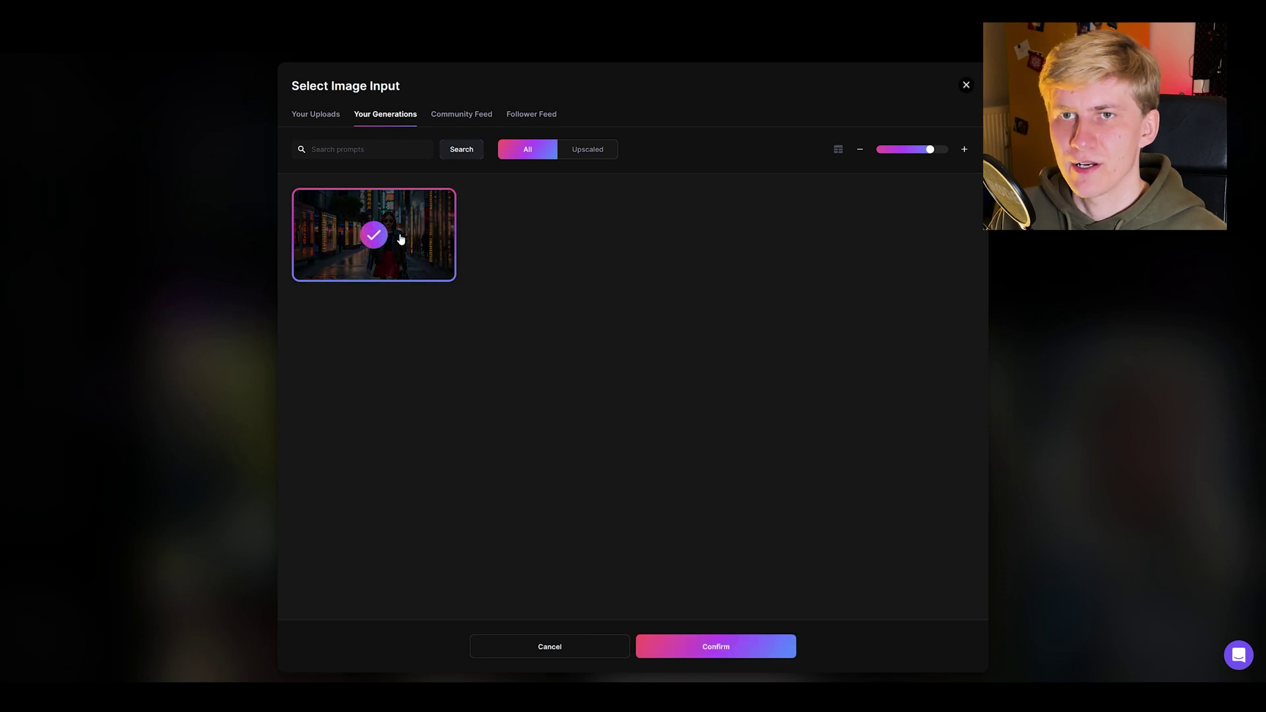
click(716, 647)
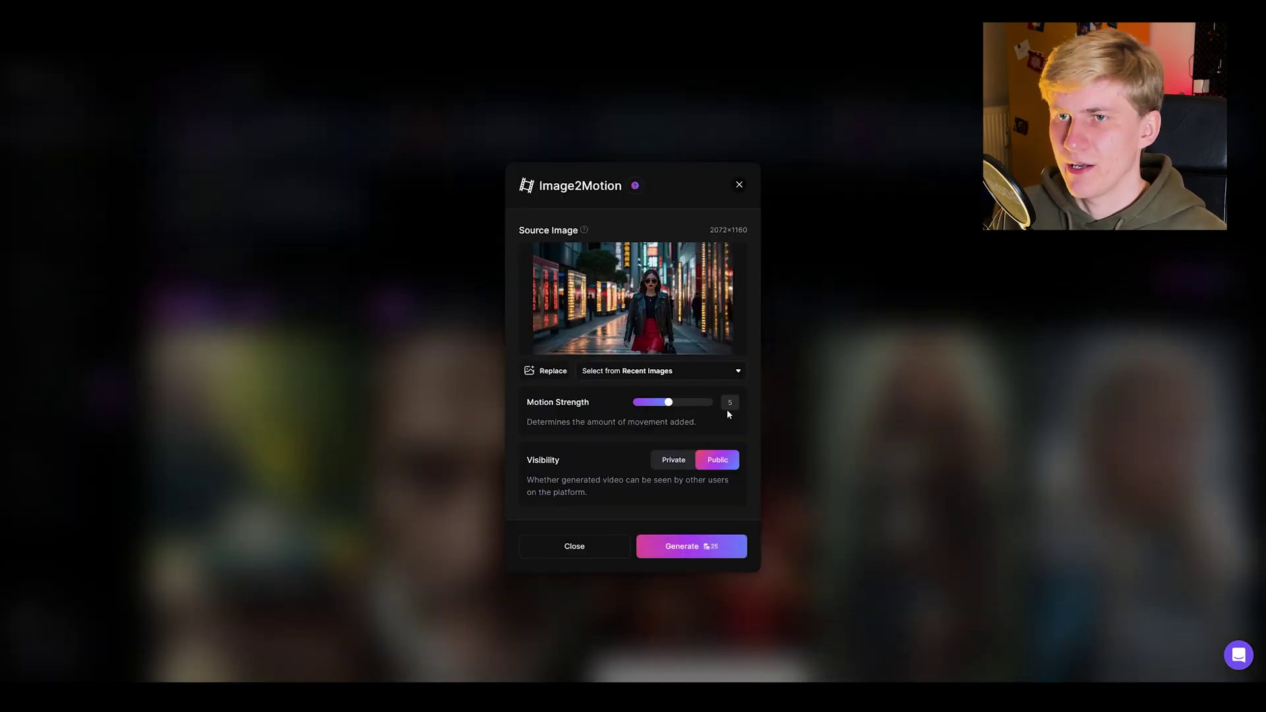
click(683, 548)
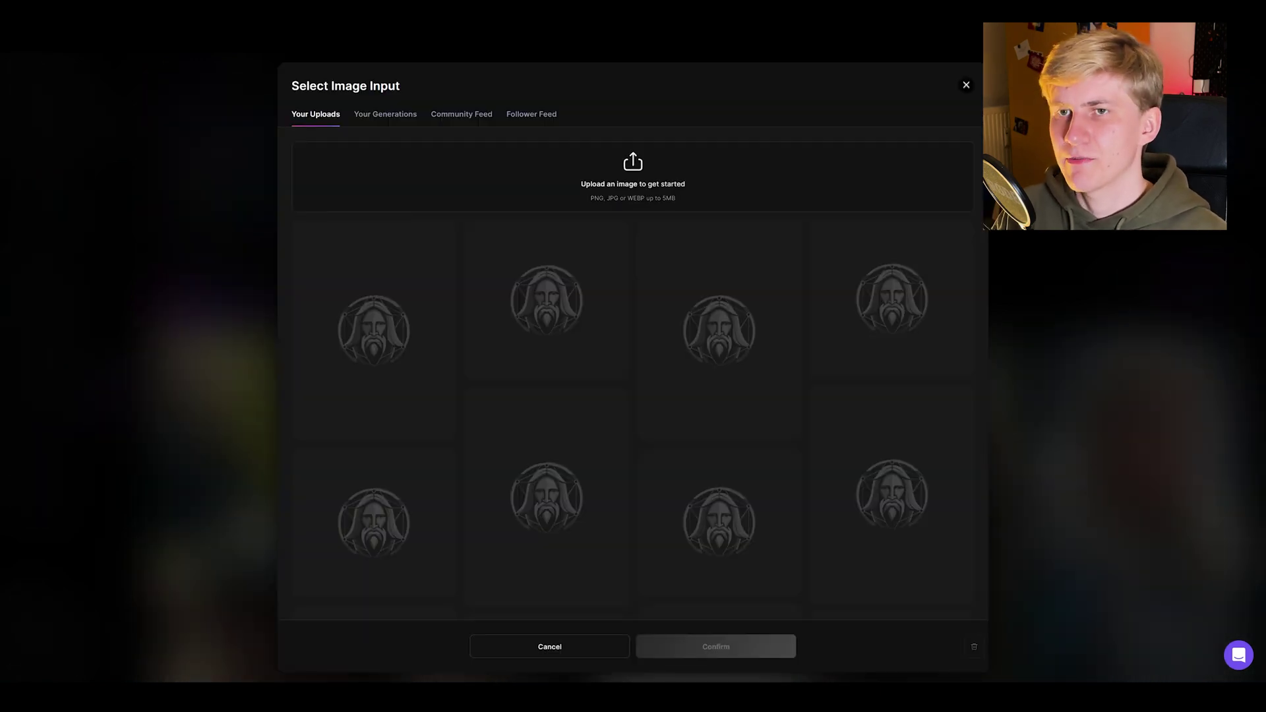
Upload an image file as another source image for Image2Motion.
drag(698, 200, 607, 183)
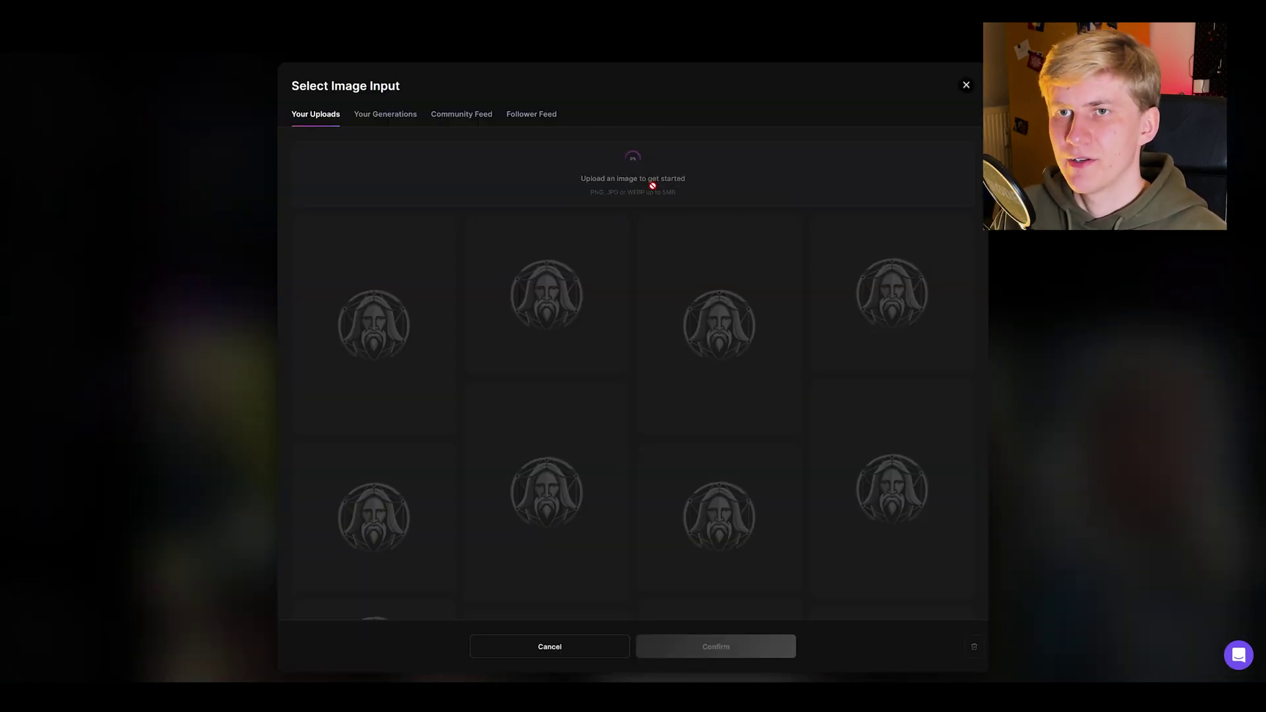